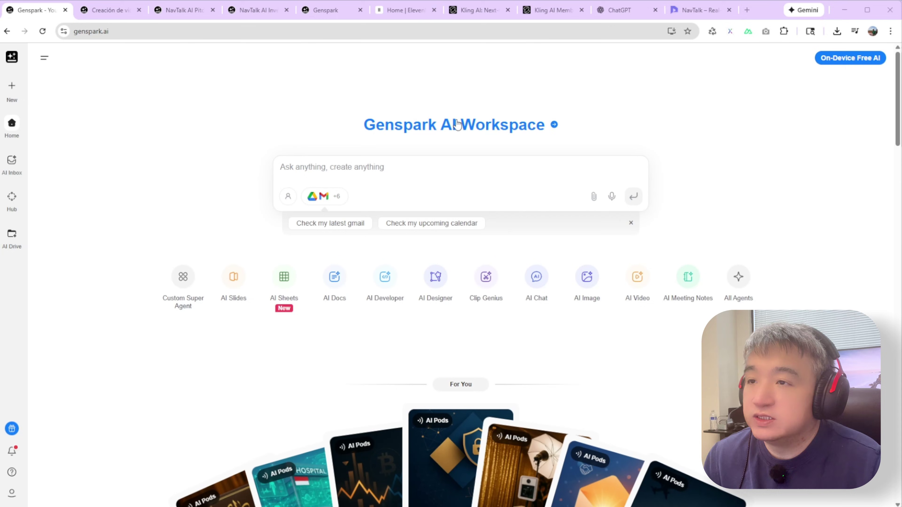
- Bring up the Outlook window showing the 'Invitation to Partner with Us at CES 2026' email
{"action": "mouse_move", "coordinate": [12, 95]}
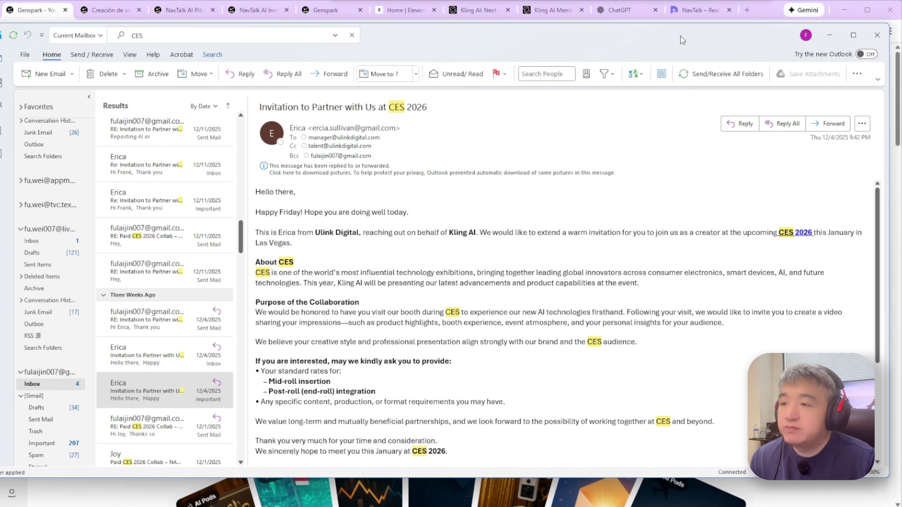
- Snip a screenshot of the CES 2026 invitation email, then minimise Outlook
{"action": "left_click", "coordinate": [447, 147]}
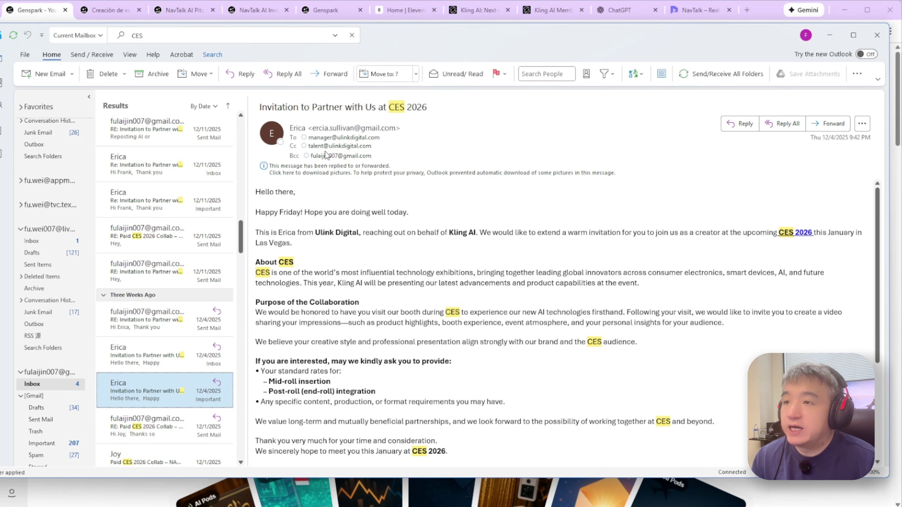
{"action": "key", "text": "super+shift+s"}
{"action": "left_click_drag", "start_coordinate": [248, 91], "coordinate": [869, 468]}
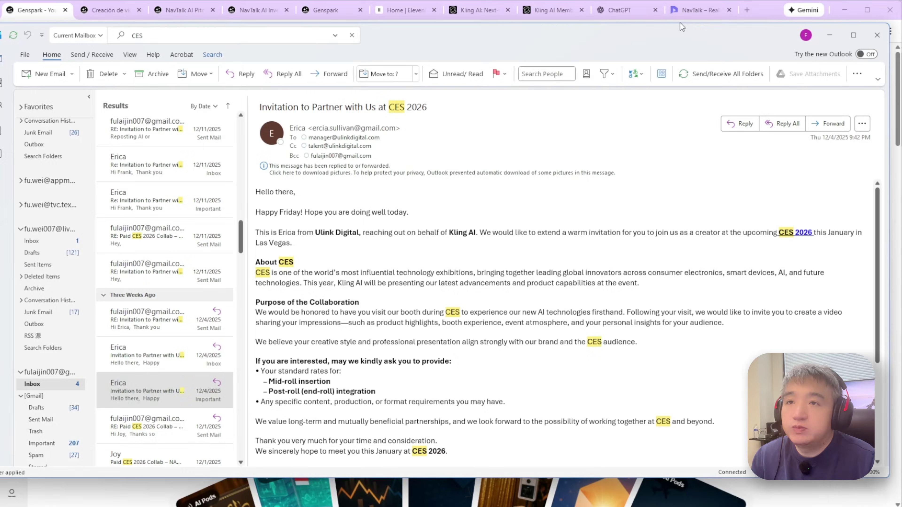
{"action": "left_click", "coordinate": [830, 35]}
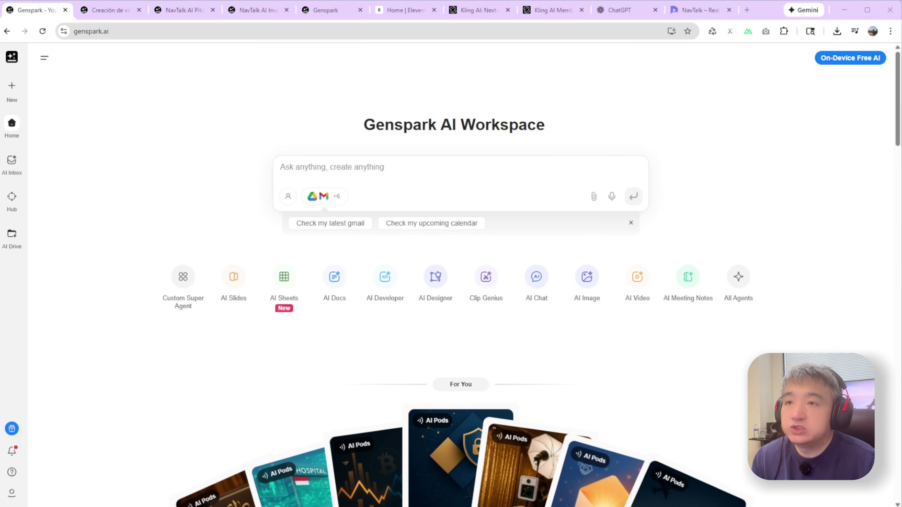
- In ChatGPT, send the pasted invitation screenshot with the prompt 'Reply in English'
{"action": "left_click", "coordinate": [619, 11]}
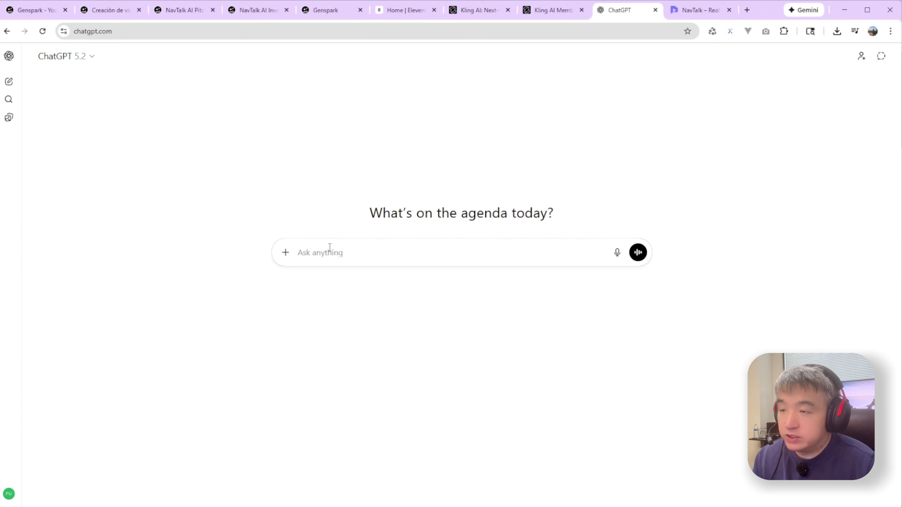
{"action": "key", "text": "ctrl+v"}
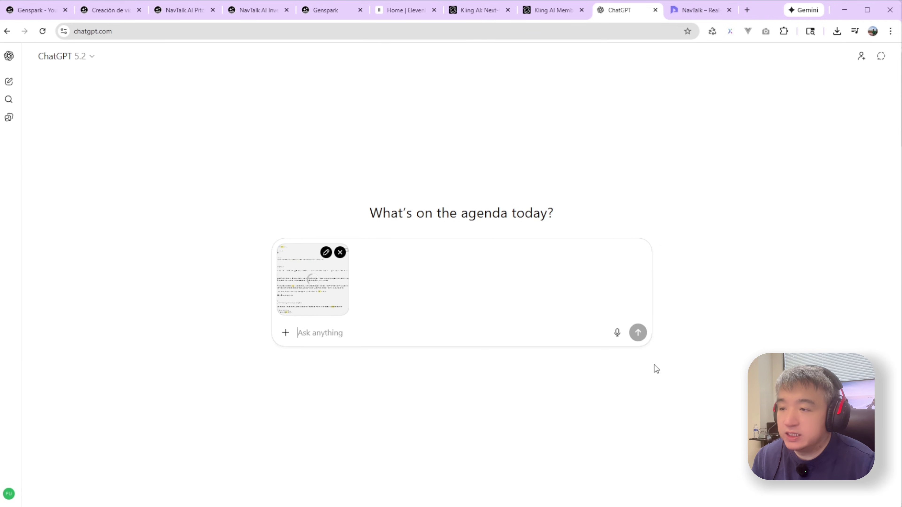
{"action": "type", "text": "R"}
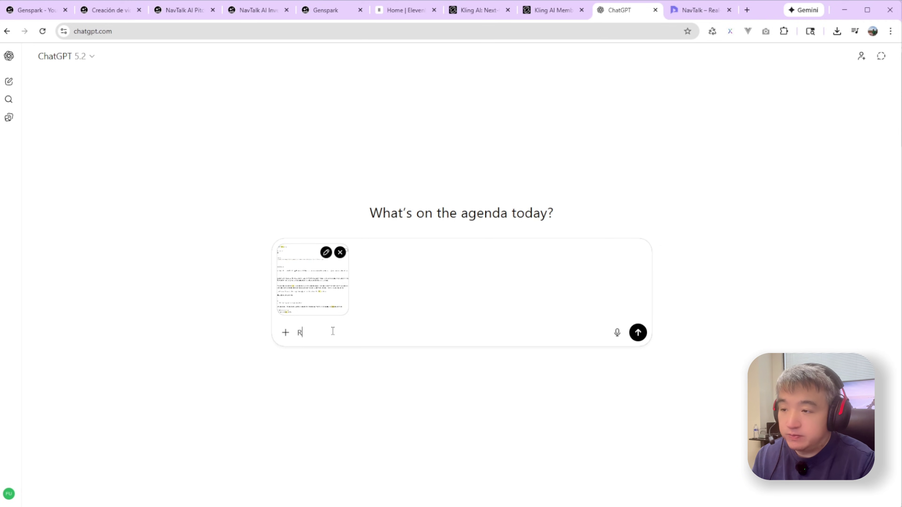
{"action": "type", "text": "epl"}
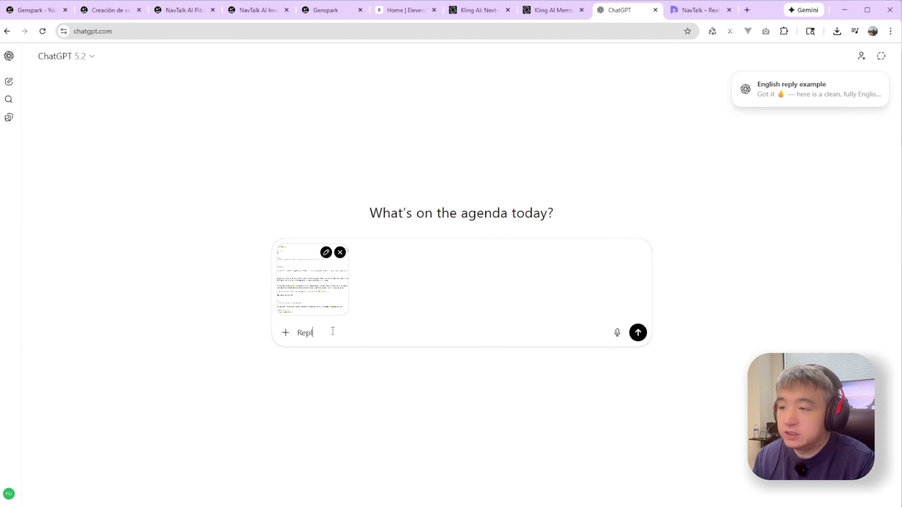
{"action": "type", "text": "y in english"}
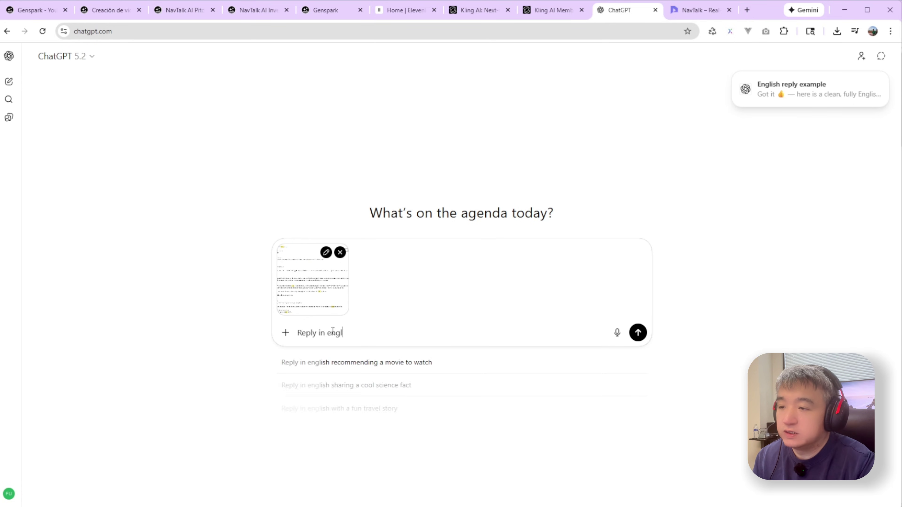
{"action": "right_click", "coordinate": [350, 333]}
{"action": "left_click", "coordinate": [366, 344]}
{"action": "key", "text": "Return"}
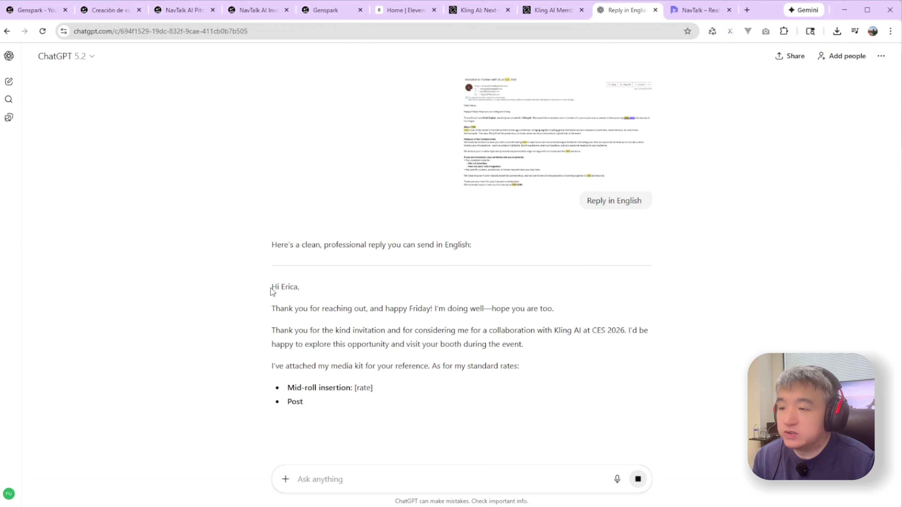
- Select the drafted English reply, check the Outlook email, and return to the Genspark workspace
{"action": "left_click_drag", "start_coordinate": [272, 287], "coordinate": [323, 348]}
{"action": "scroll", "coordinate": [460, 387], "scroll_direction": "down", "scroll_amount": 2}
{"action": "scroll", "coordinate": [354, 366], "scroll_direction": "down", "scroll_amount": 2}
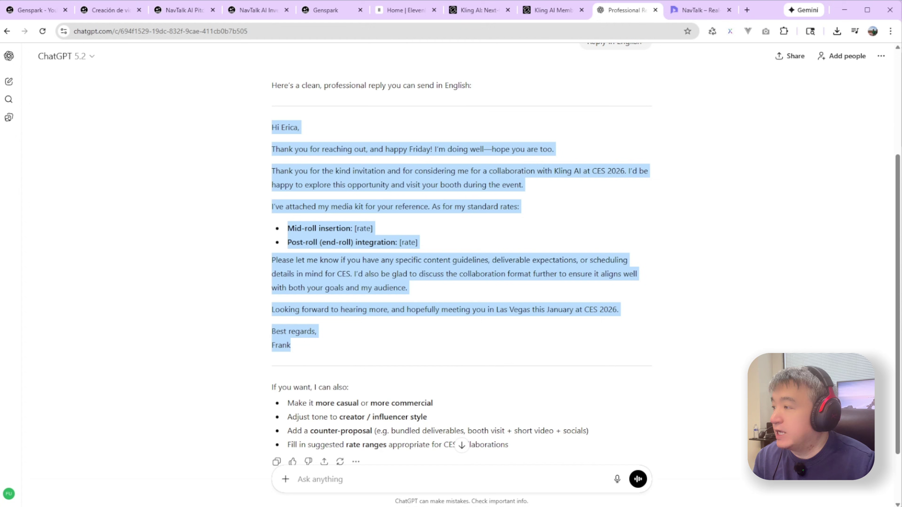
{"action": "key", "text": "alt+Tab"}
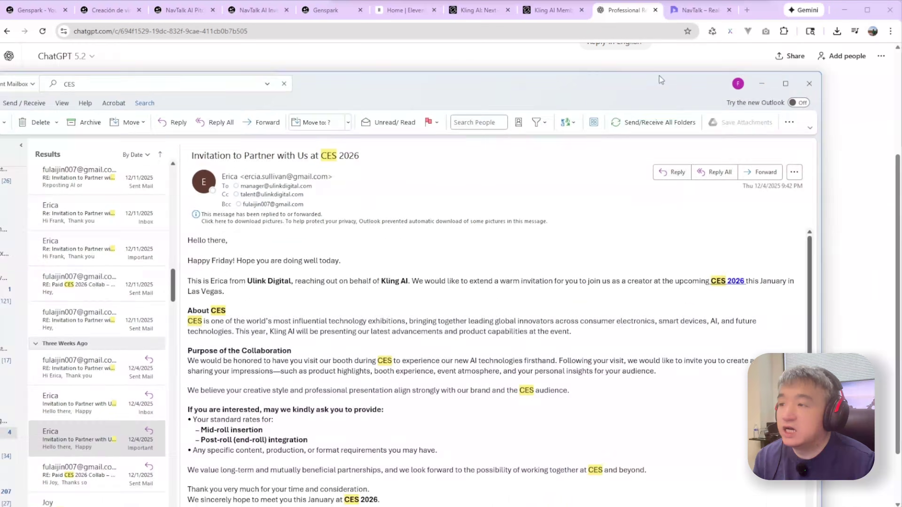
{"action": "key", "text": "super+Down"}
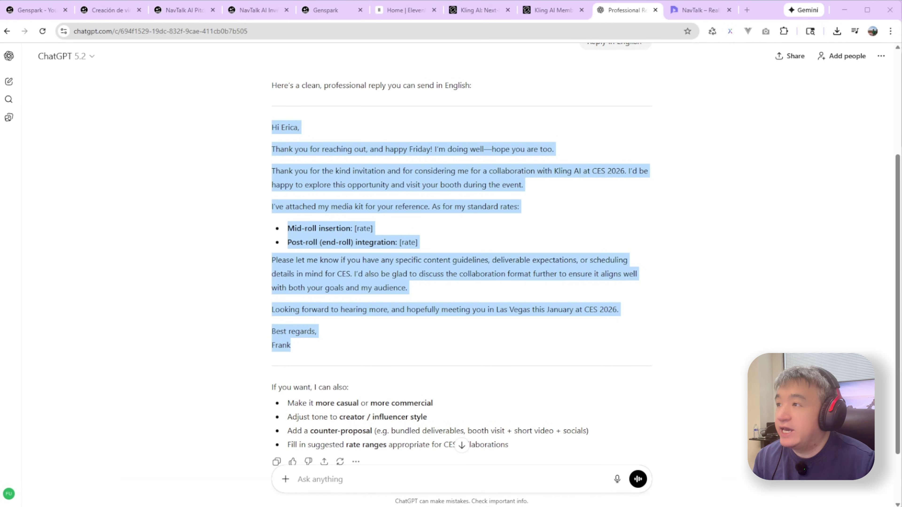
{"action": "left_click", "coordinate": [31, 10]}
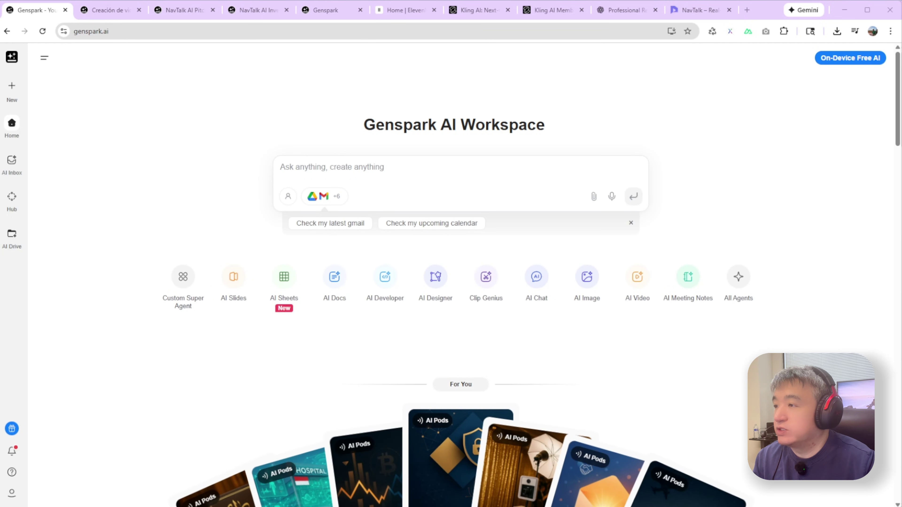
- Open the AI Inbox full-screen on the CES 2026 invitation email found by searching 'ces'
{"action": "left_click", "coordinate": [12, 162]}
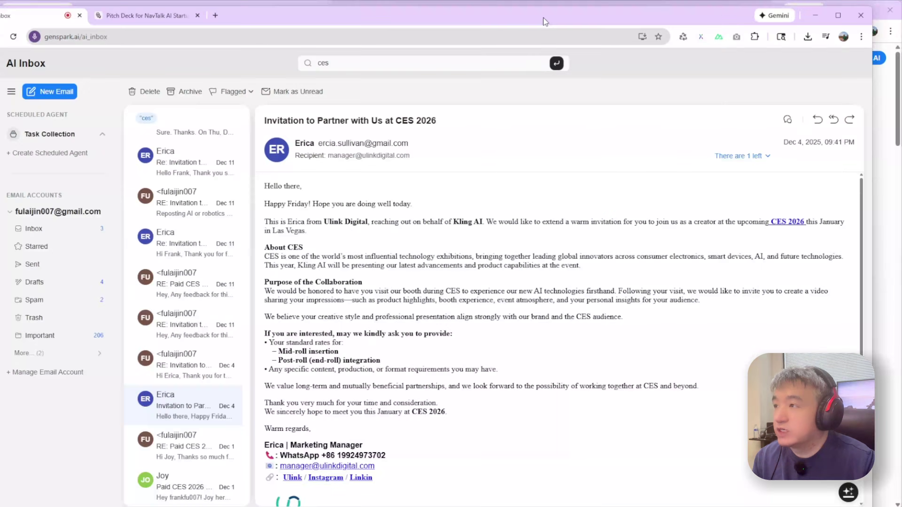
{"action": "left_click_drag", "start_coordinate": [546, 21], "coordinate": [572, 20]}
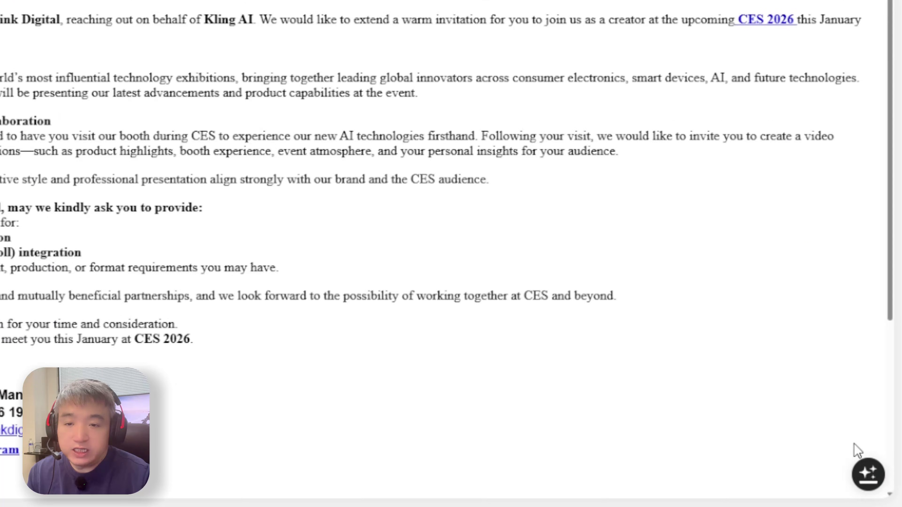
{"action": "mouse_move", "coordinate": [881, 485]}
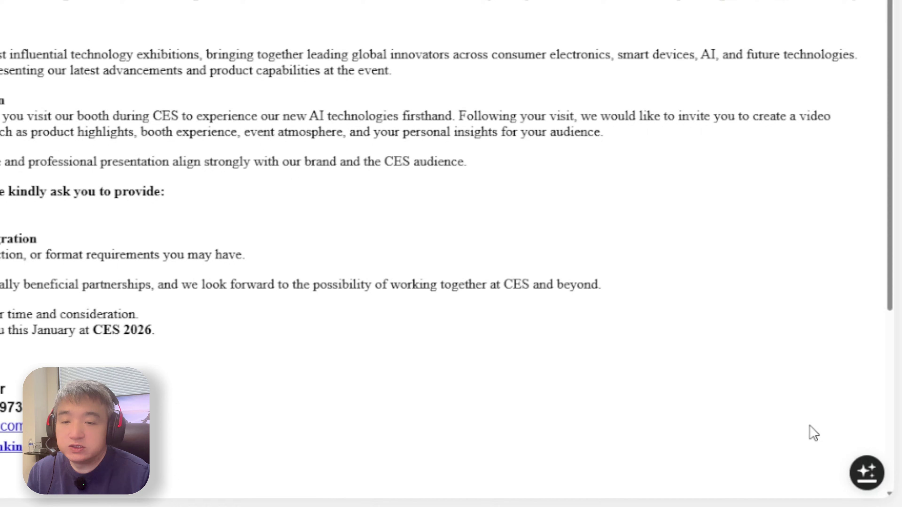
{"action": "mouse_move", "coordinate": [865, 458]}
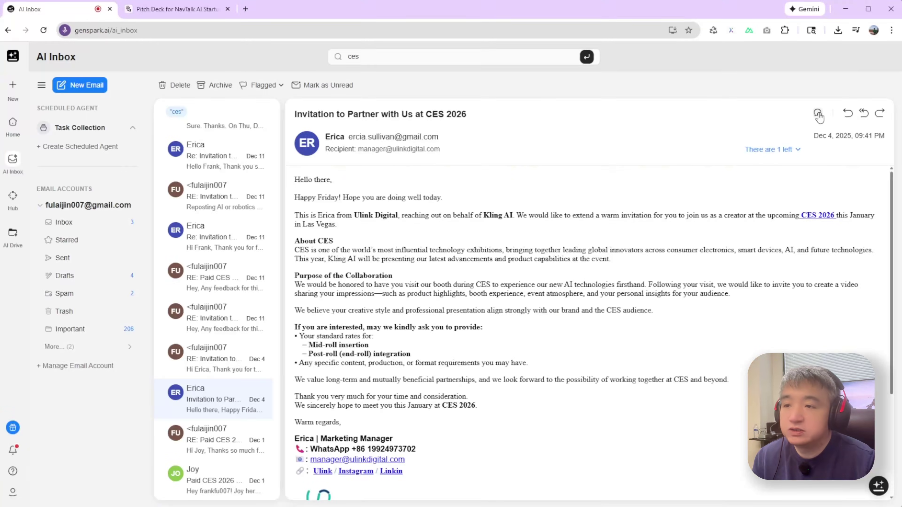
- Start a new conversation about the CES email and ask the agent to 'reply'
{"action": "left_click", "coordinate": [818, 114]}
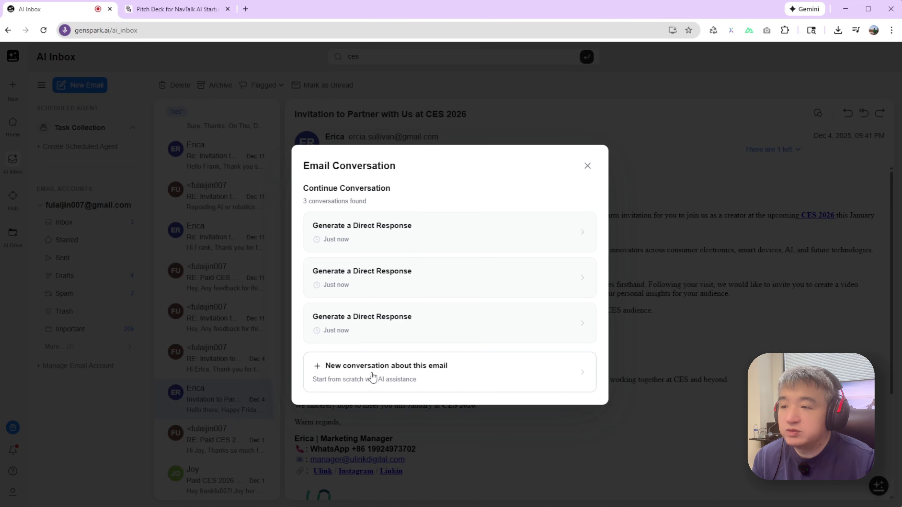
{"action": "left_click", "coordinate": [373, 375]}
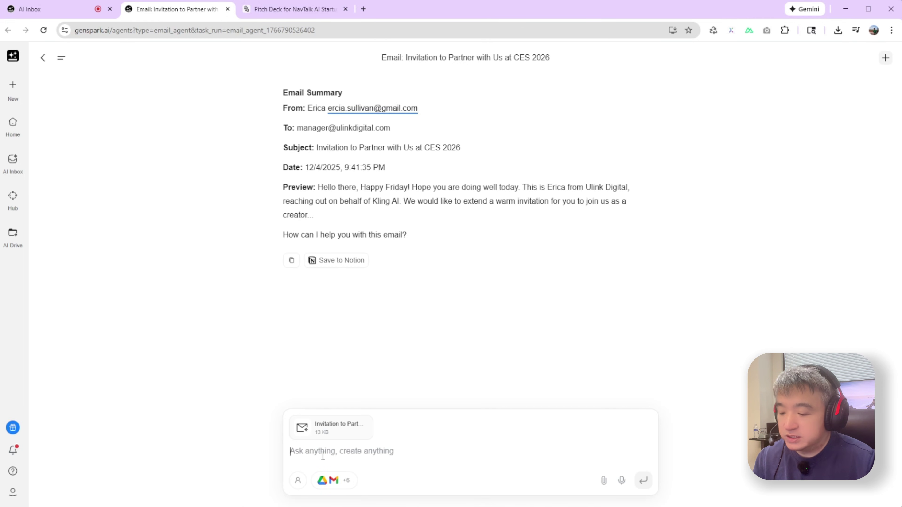
{"action": "type", "text": "repl"}
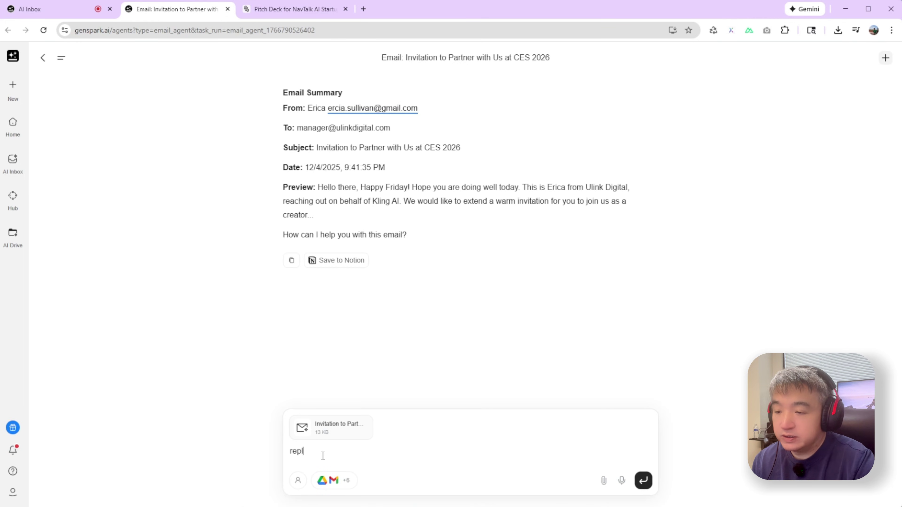
{"action": "type", "text": "y"}
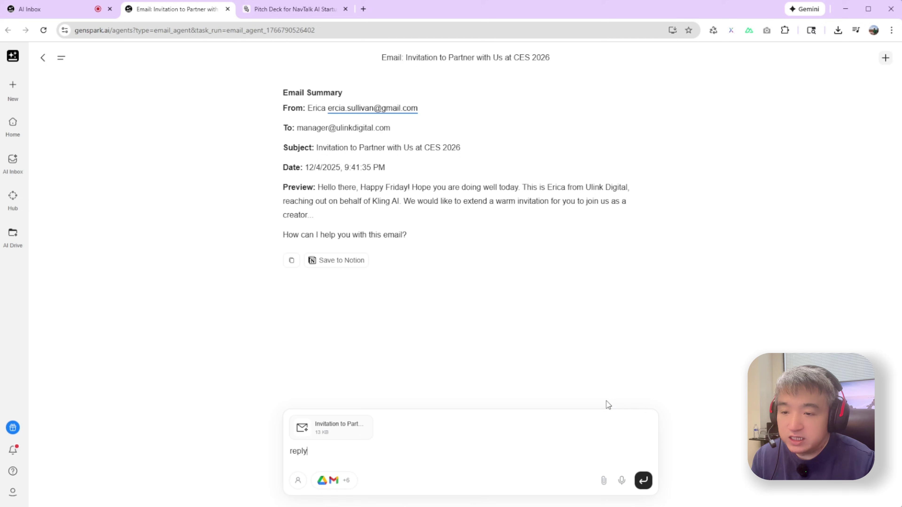
{"action": "left_click", "coordinate": [643, 481]}
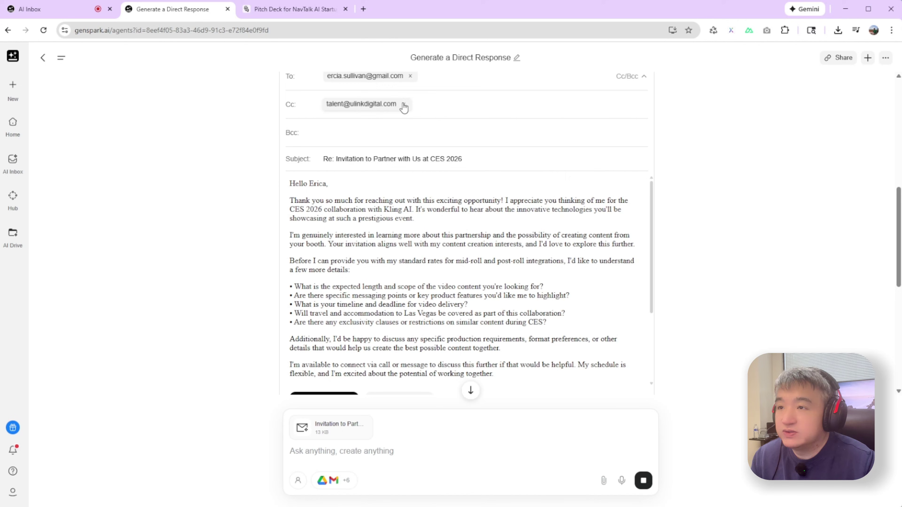
- Remove the Cc recipient and replace the To address with a new recipient's e-mail
{"action": "left_click", "coordinate": [403, 104]}
{"action": "left_click", "coordinate": [412, 77]}
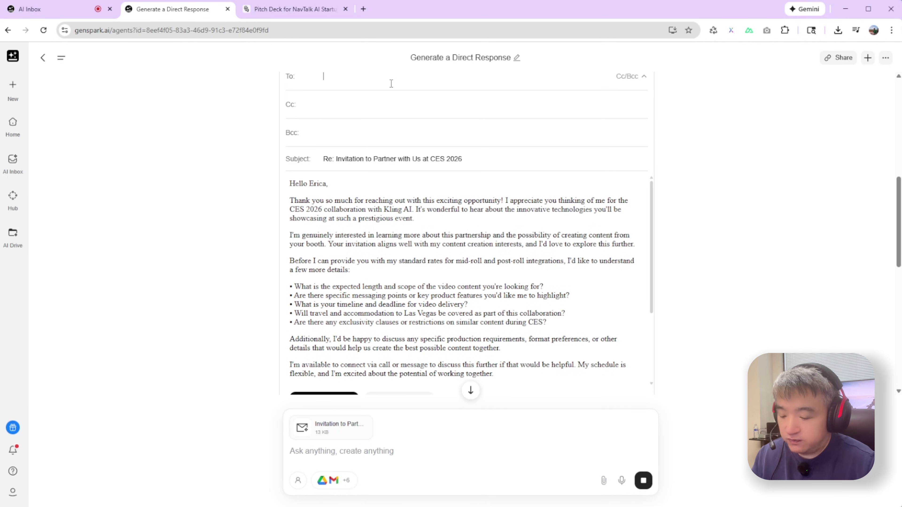
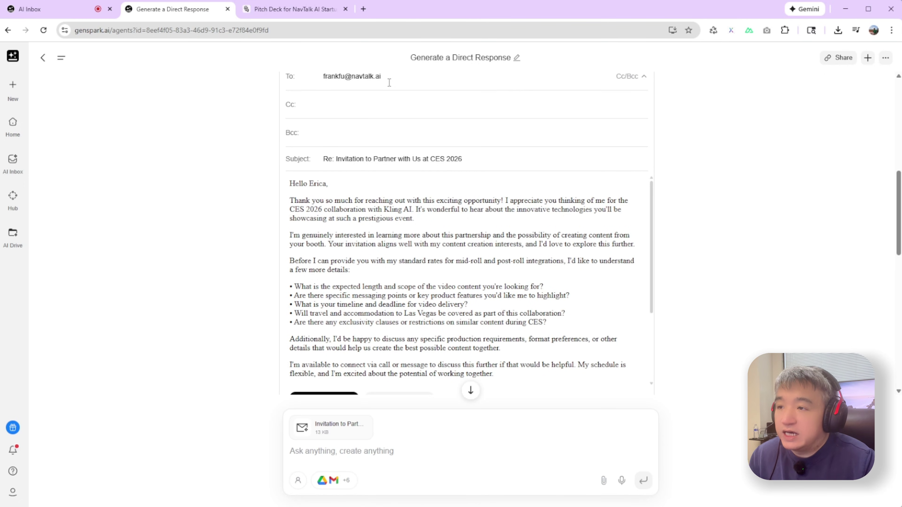
- Review the reply body and send it, then check the mail client
{"action": "left_click_drag", "start_coordinate": [350, 191], "coordinate": [485, 301]}
{"action": "scroll", "coordinate": [452, 269], "scroll_direction": "down", "scroll_amount": 2}
{"action": "scroll", "coordinate": [452, 269], "scroll_direction": "down", "scroll_amount": 3}
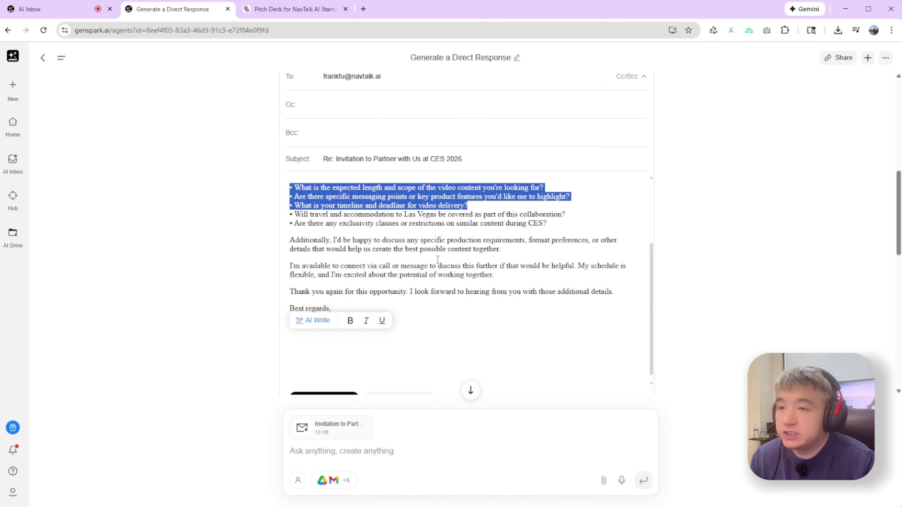
{"action": "scroll", "coordinate": [675, 253], "scroll_direction": "down", "scroll_amount": 3}
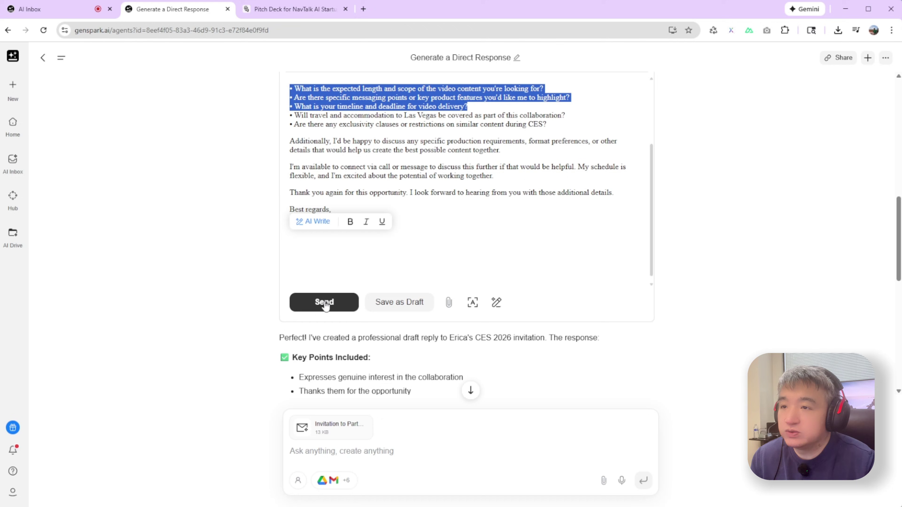
{"action": "scroll", "coordinate": [398, 183], "scroll_direction": "up", "scroll_amount": 8}
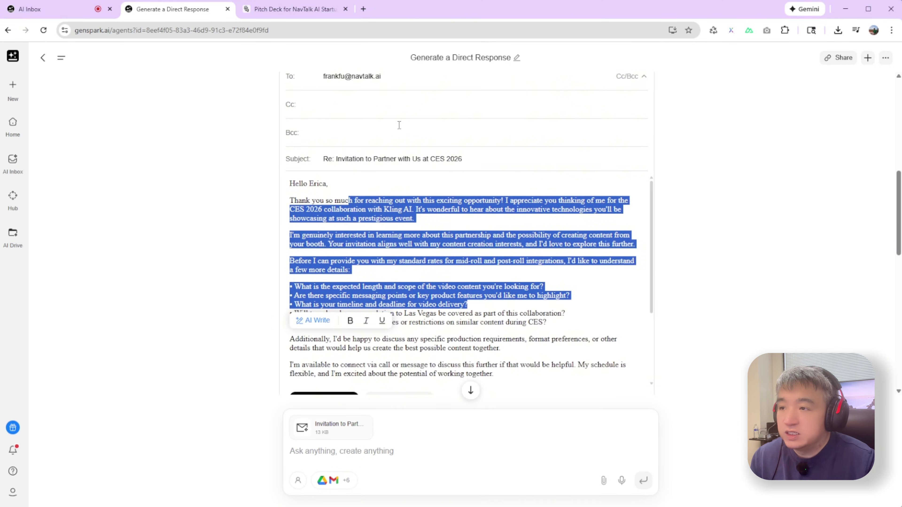
{"action": "scroll", "coordinate": [399, 125], "scroll_direction": "up", "scroll_amount": 4}
{"action": "scroll", "coordinate": [355, 355], "scroll_direction": "down", "scroll_amount": 10}
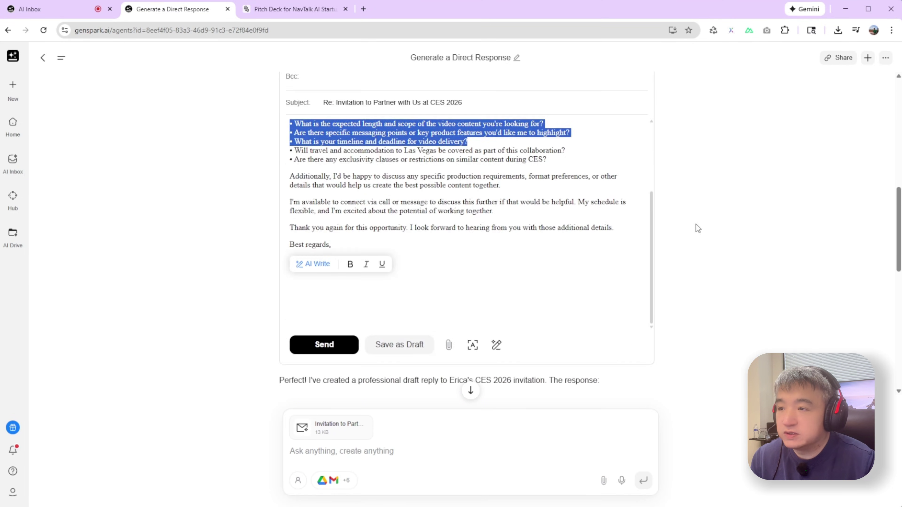
{"action": "left_click", "coordinate": [339, 209]}
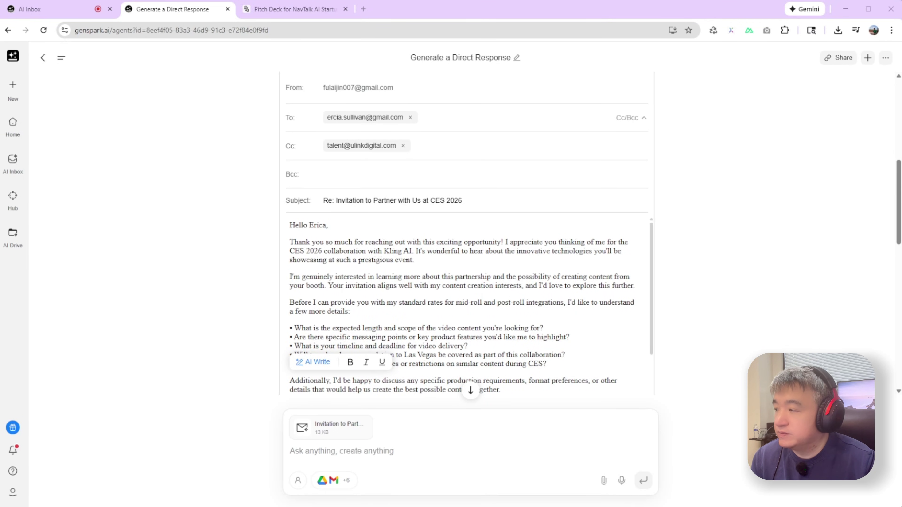
{"action": "key", "text": "alt+Tab"}
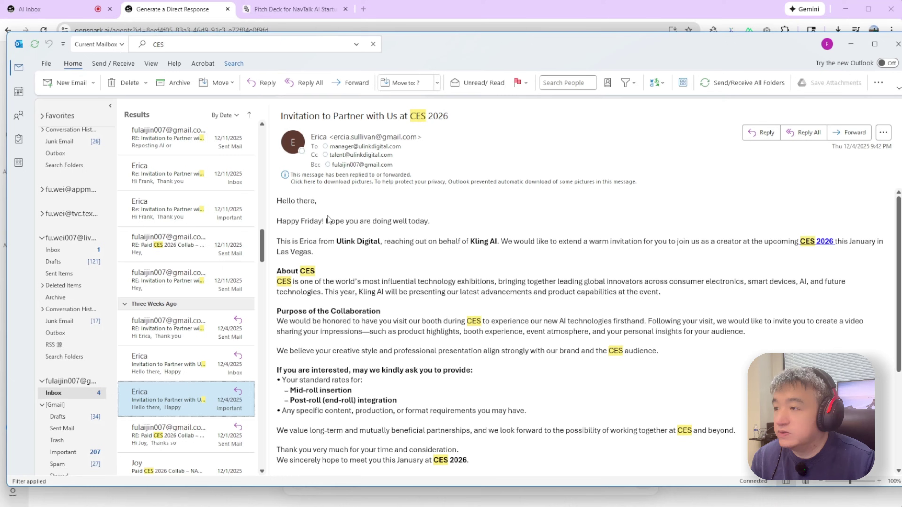
{"action": "scroll", "coordinate": [103, 231], "scroll_direction": "up", "scroll_amount": 5}
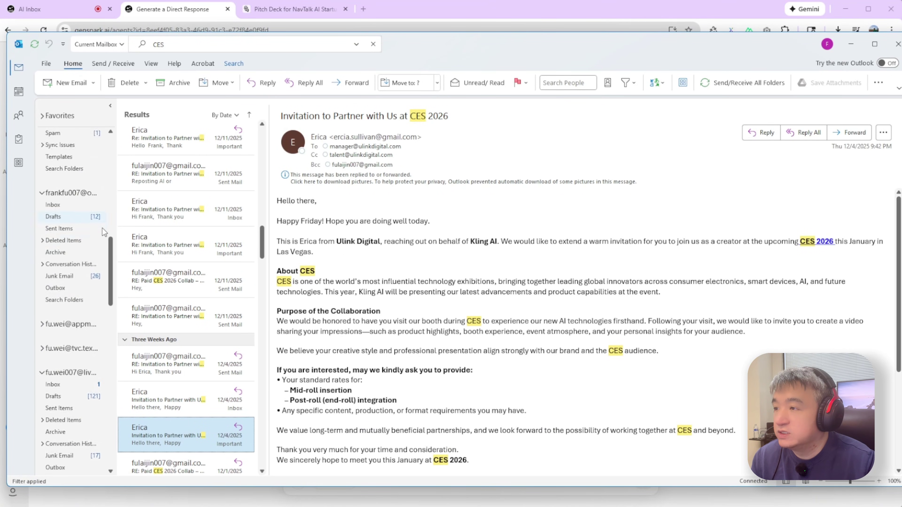
{"action": "scroll", "coordinate": [102, 231], "scroll_direction": "up", "scroll_amount": 5}
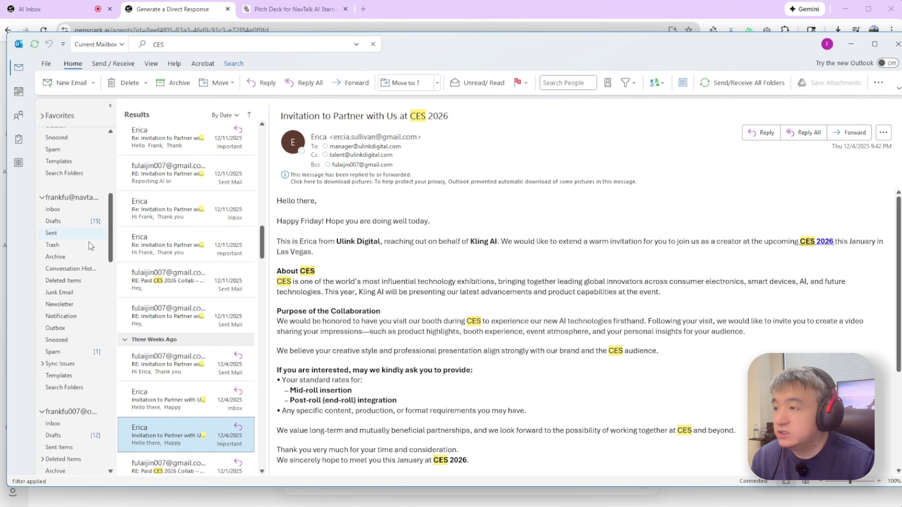
{"action": "left_click", "coordinate": [59, 212]}
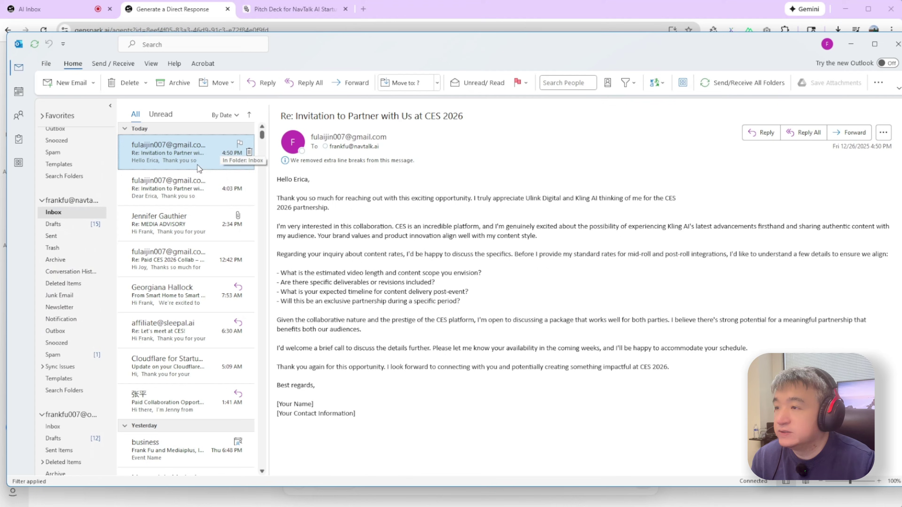
{"action": "left_click", "coordinate": [65, 215]}
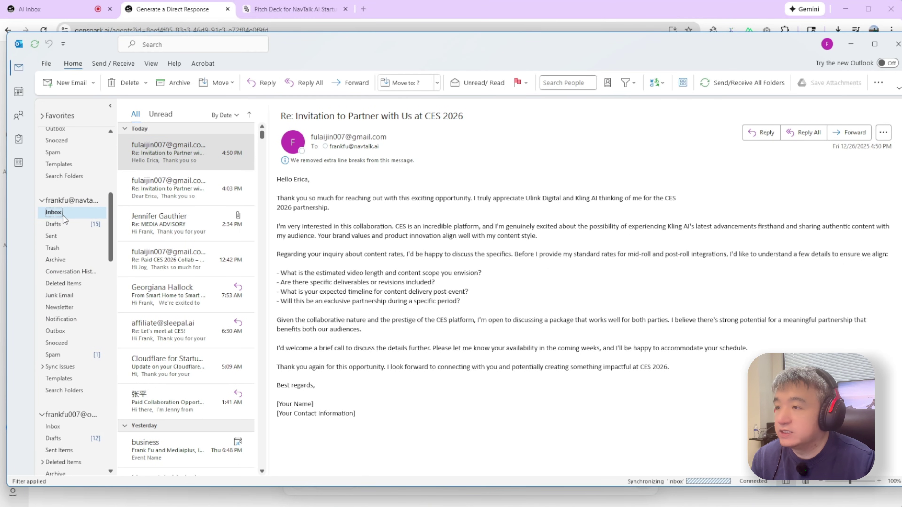
{"action": "left_click", "coordinate": [185, 153]}
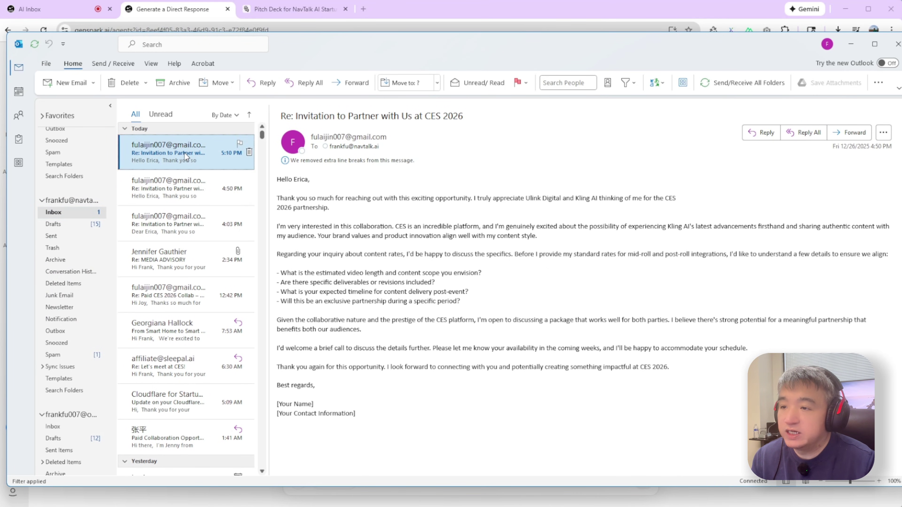
{"action": "key", "text": "alt+Tab"}
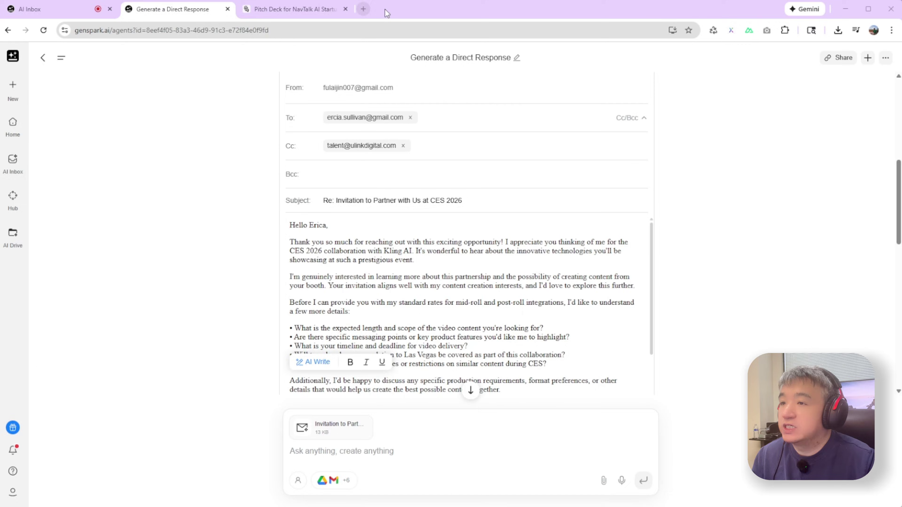
- Minimise the Genspark email window and switch to the NavTalk website tab
{"action": "key", "text": "super+Down"}
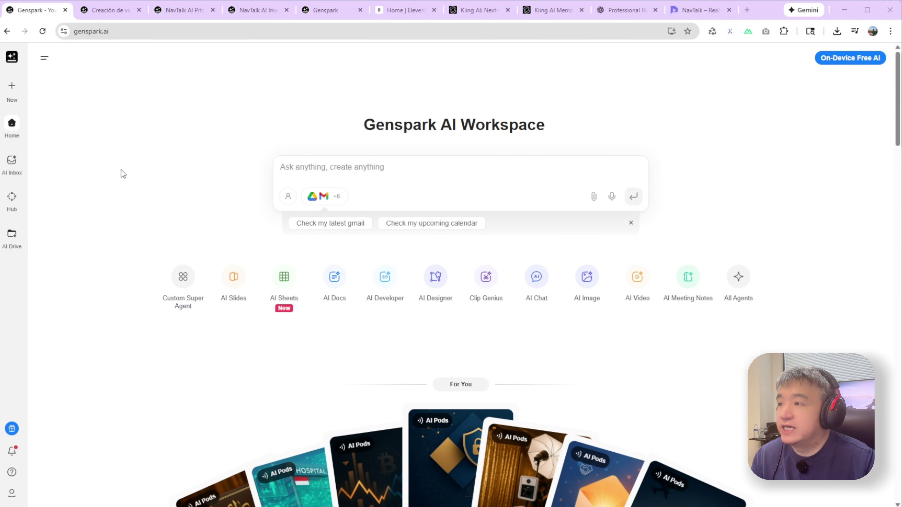
{"action": "mouse_move", "coordinate": [11, 87]}
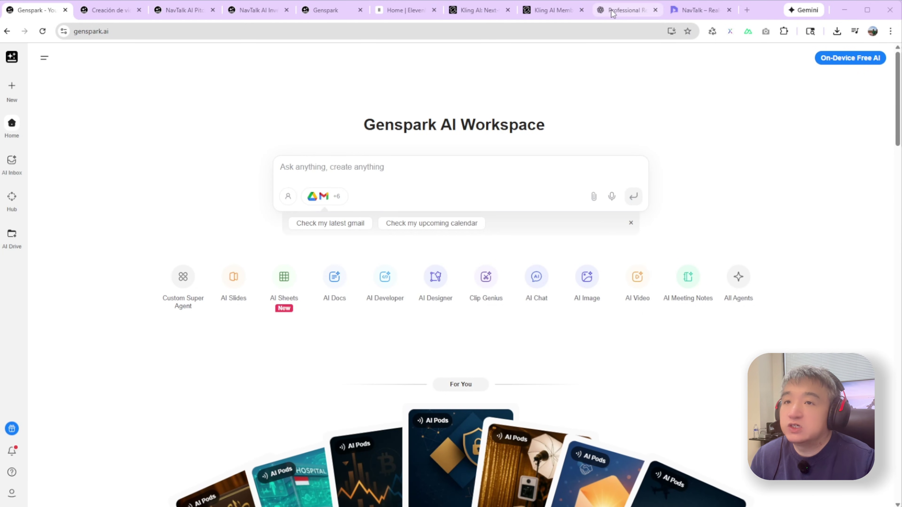
{"action": "left_click", "coordinate": [690, 12]}
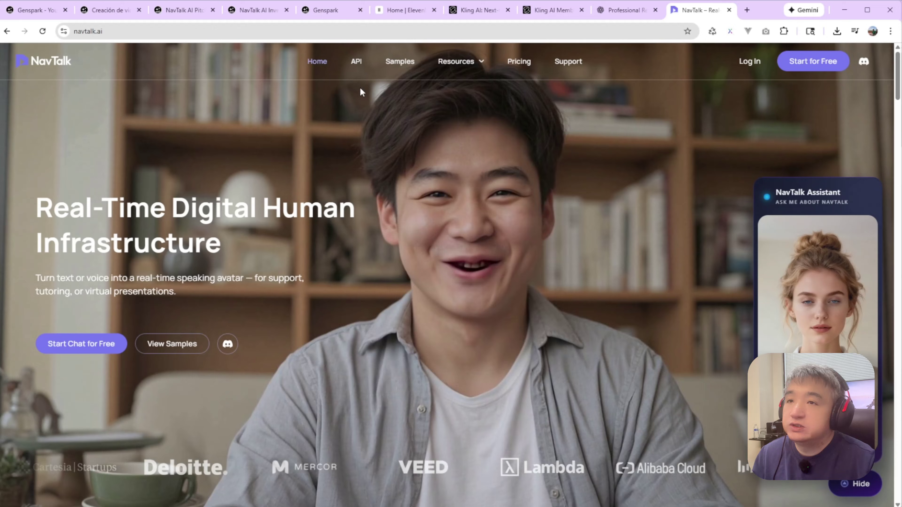
{"action": "mouse_move", "coordinate": [625, 10]}
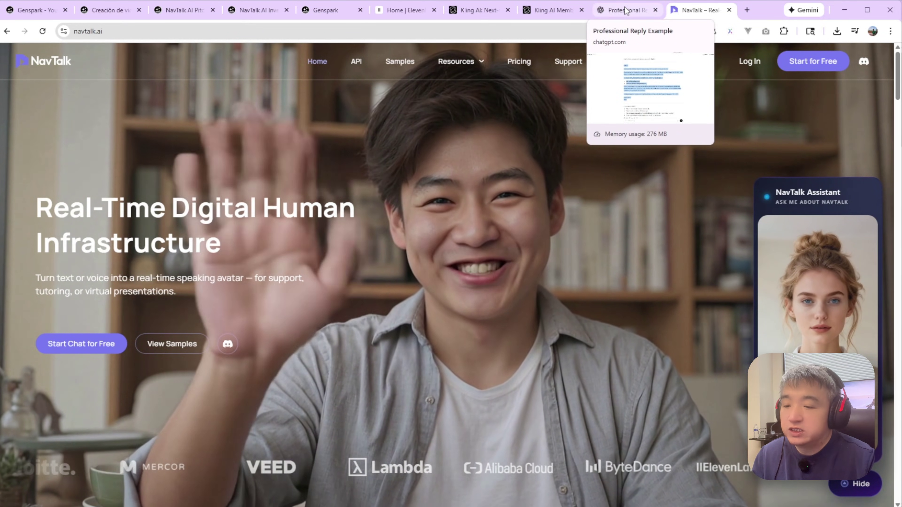
{"action": "left_click", "coordinate": [559, 497]}
{"action": "left_click_drag", "start_coordinate": [559, 497], "coordinate": [571, 290]}
{"action": "left_click", "coordinate": [580, 333]}
{"action": "left_click_drag", "start_coordinate": [579, 334], "coordinate": [30, 336]}
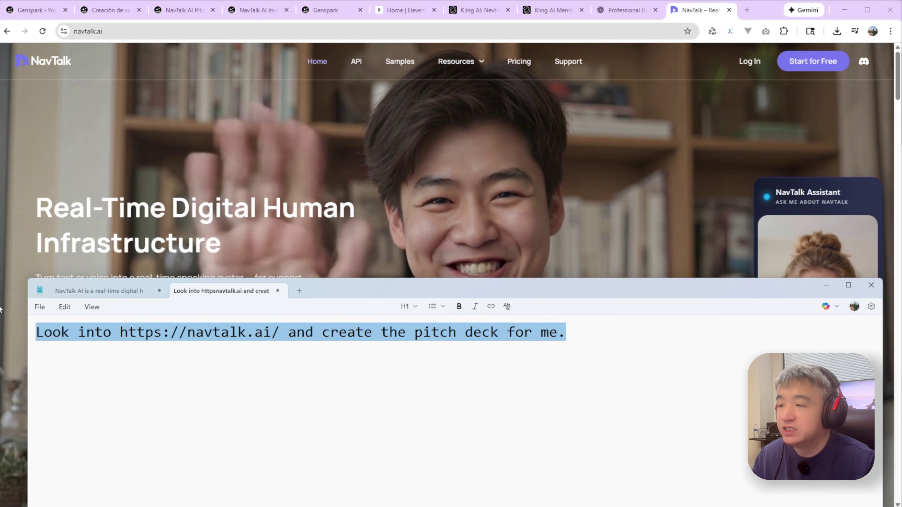
- Reselect the full navtalk.ai pitch-deck prompt line in Notepad, then return to the Genspark tab
{"action": "left_click", "coordinate": [163, 417]}
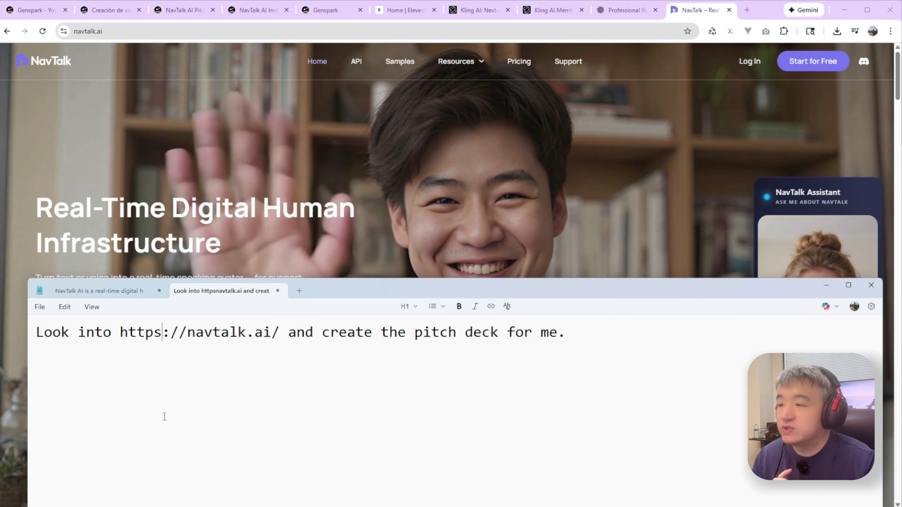
{"action": "left_click_drag", "start_coordinate": [86, 332], "coordinate": [280, 330]}
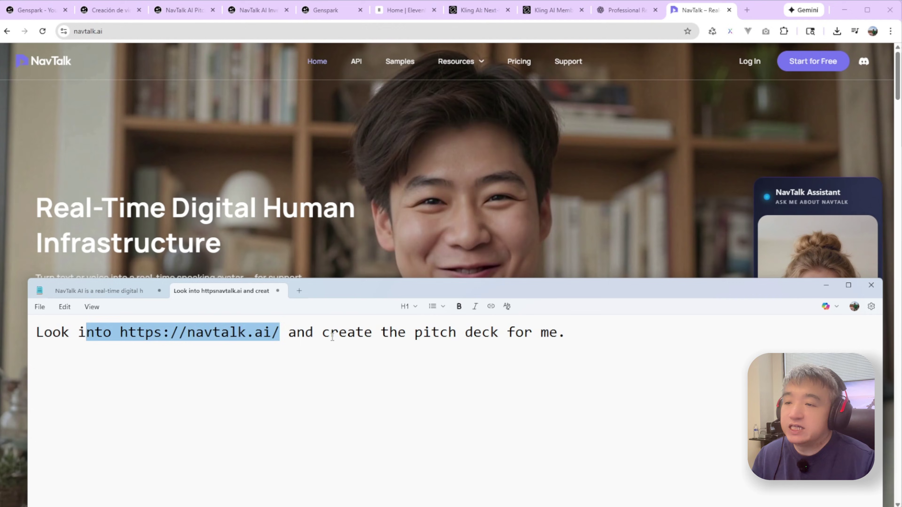
{"action": "left_click", "coordinate": [576, 348]}
{"action": "left_click_drag", "start_coordinate": [596, 344], "coordinate": [35, 332]}
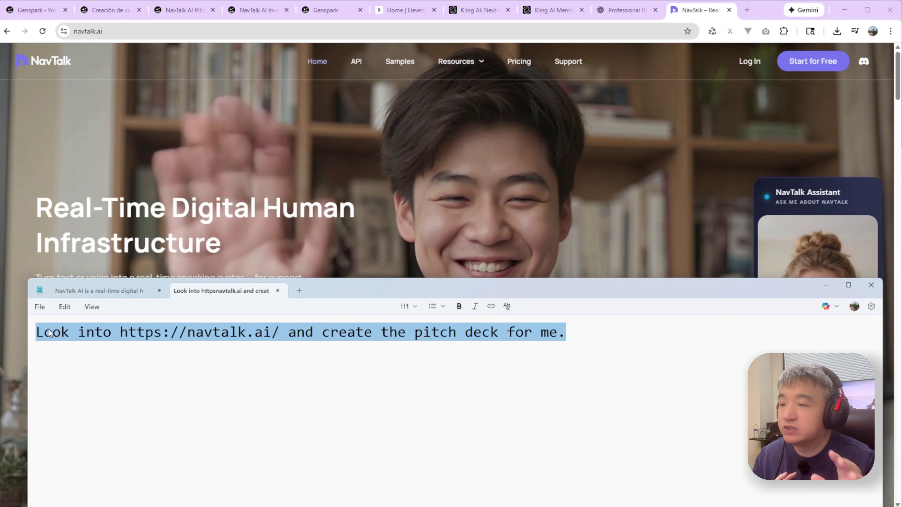
{"action": "left_click_drag", "start_coordinate": [394, 288], "coordinate": [395, 204]}
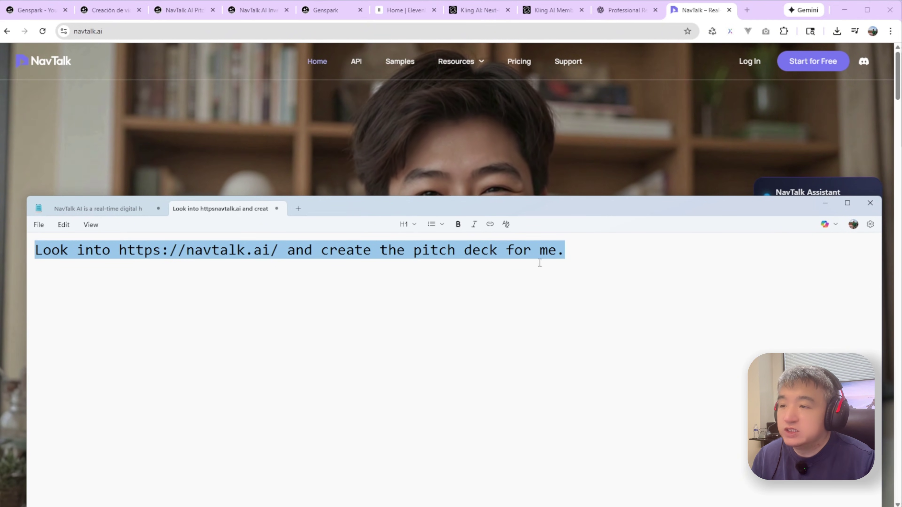
{"action": "left_click", "coordinate": [586, 262]}
{"action": "left_click_drag", "start_coordinate": [586, 262], "coordinate": [34, 251]}
{"action": "key", "text": "ctrl+c"}
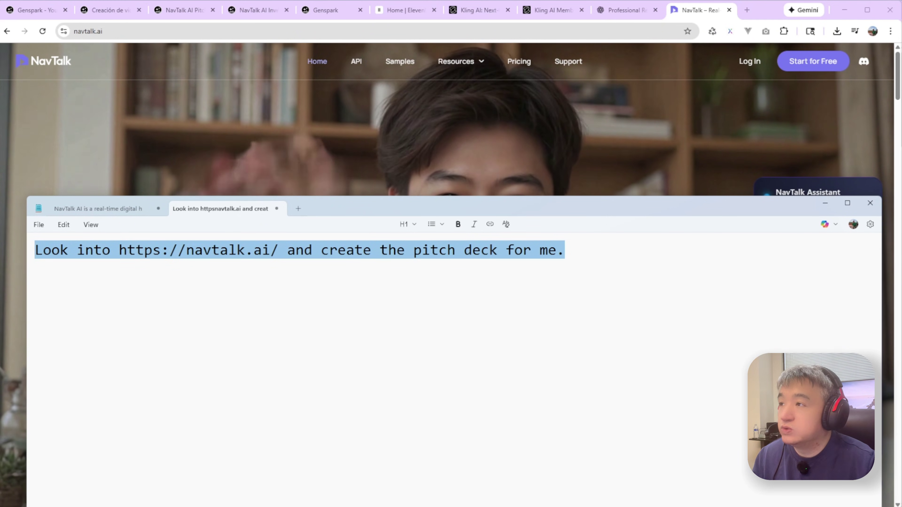
{"action": "left_click", "coordinate": [42, 11]}
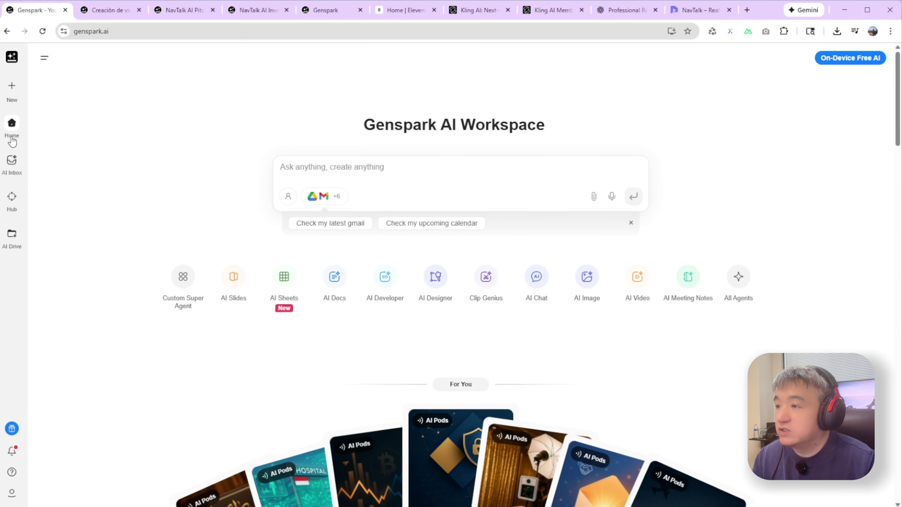
- Start an AI Slides session and submit the pasted navtalk.ai pitch-deck prompt
{"action": "left_click", "coordinate": [12, 86]}
{"action": "left_click", "coordinate": [110, 199]}
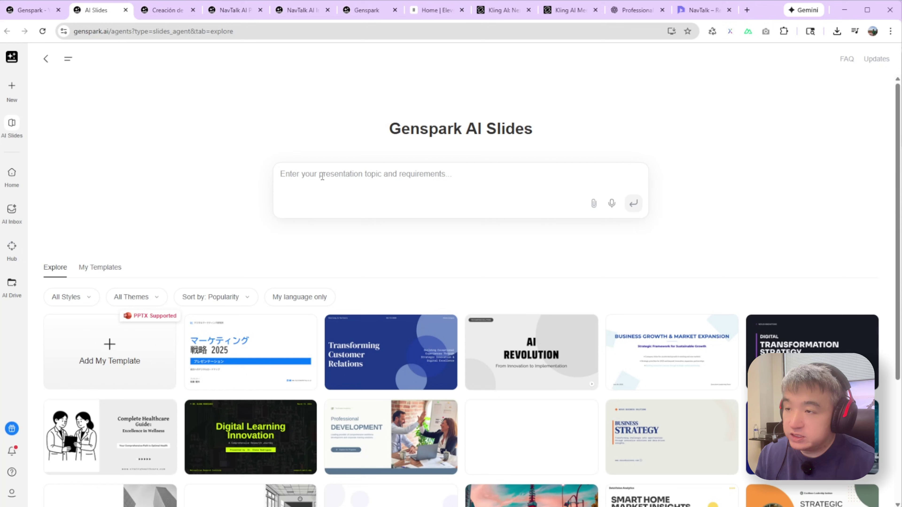
{"action": "key", "text": "ctrl+v"}
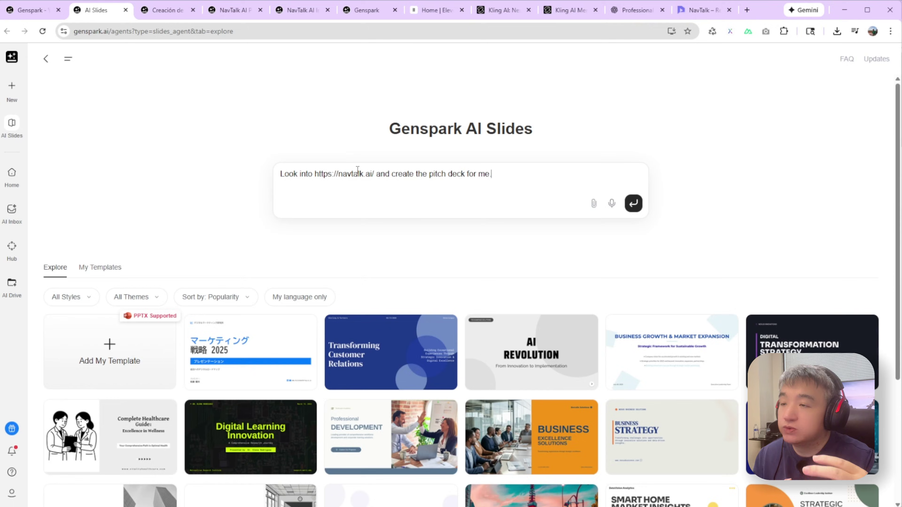
{"action": "key", "text": "Return"}
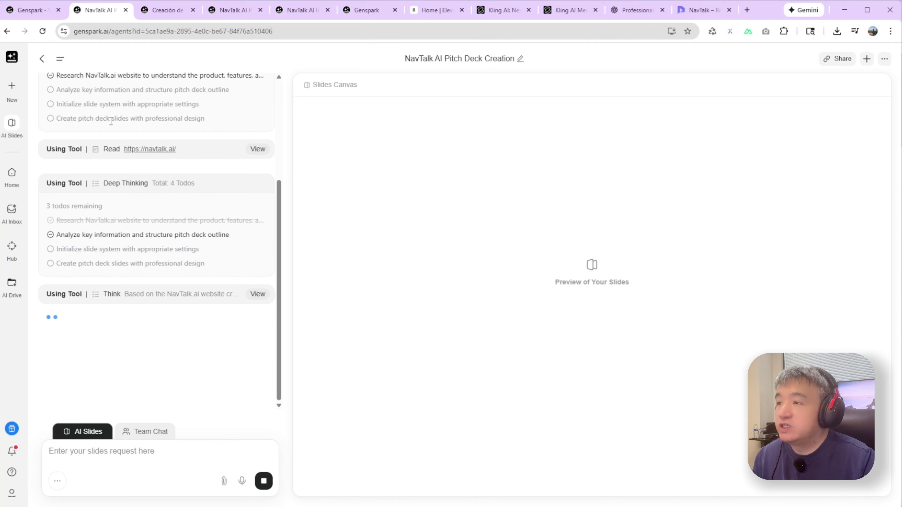
{"action": "scroll", "coordinate": [111, 122], "scroll_direction": "up", "scroll_amount": 4}
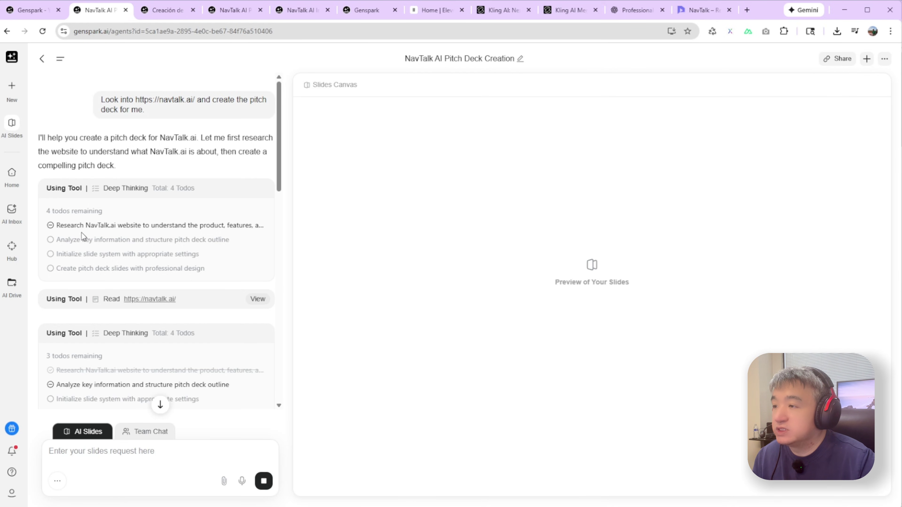
{"action": "left_click_drag", "start_coordinate": [60, 224], "coordinate": [239, 222]}
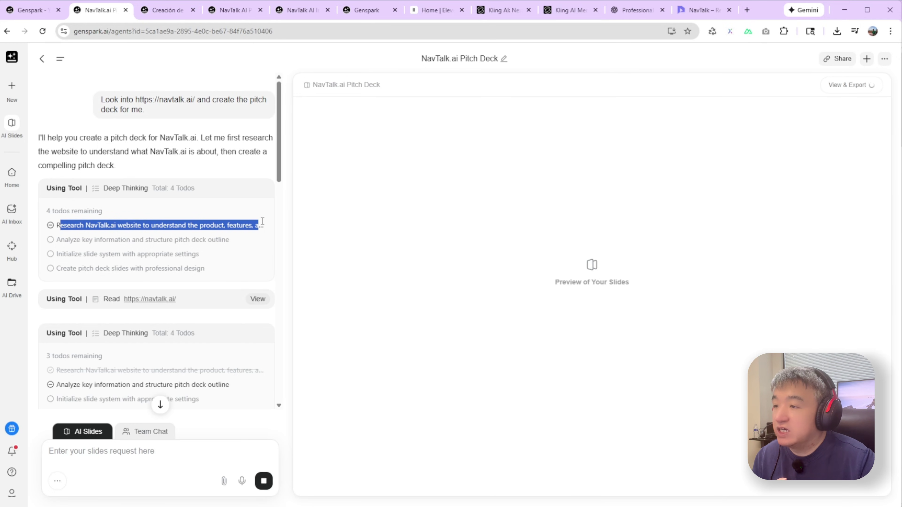
{"action": "scroll", "coordinate": [266, 218], "scroll_direction": "down", "scroll_amount": 2}
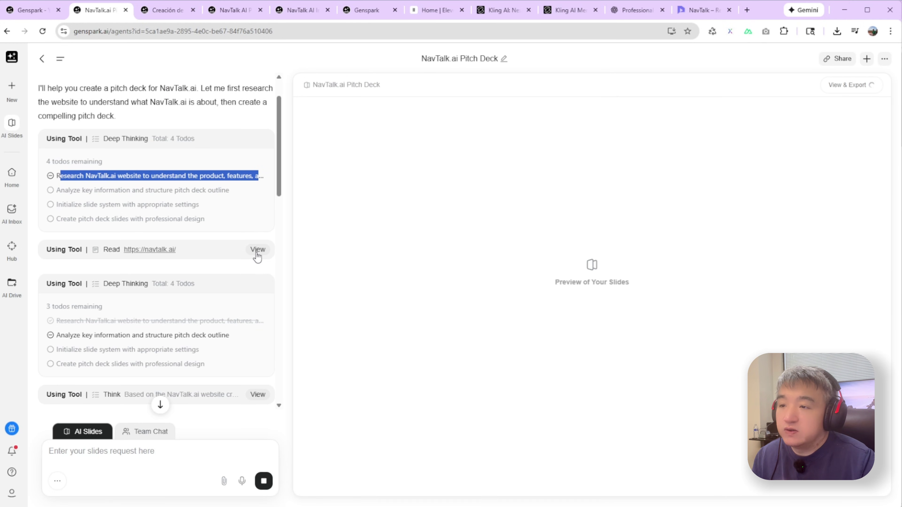
{"action": "left_click", "coordinate": [258, 252]}
{"action": "left_click_drag", "start_coordinate": [543, 274], "coordinate": [299, 87]}
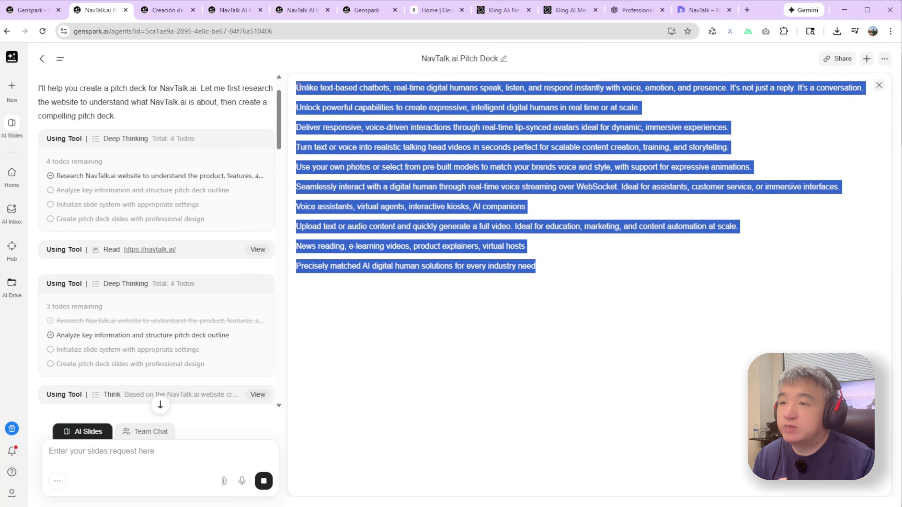
{"action": "left_click", "coordinate": [548, 219]}
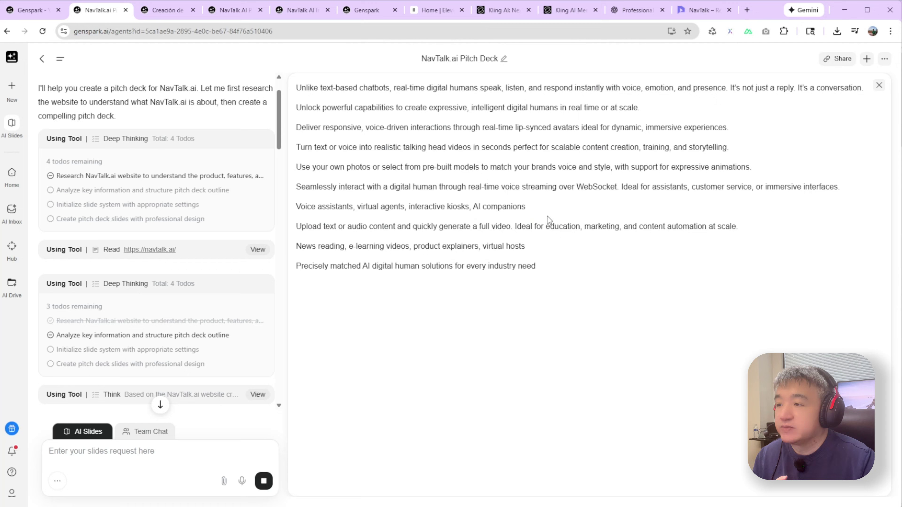
{"action": "left_click_drag", "start_coordinate": [537, 267], "coordinate": [326, 100]}
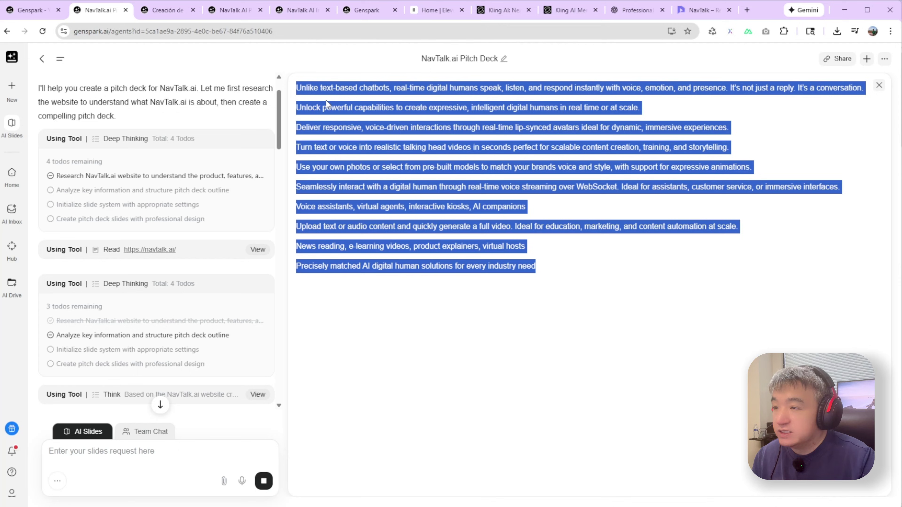
{"action": "scroll", "coordinate": [177, 202], "scroll_direction": "down", "scroll_amount": 8}
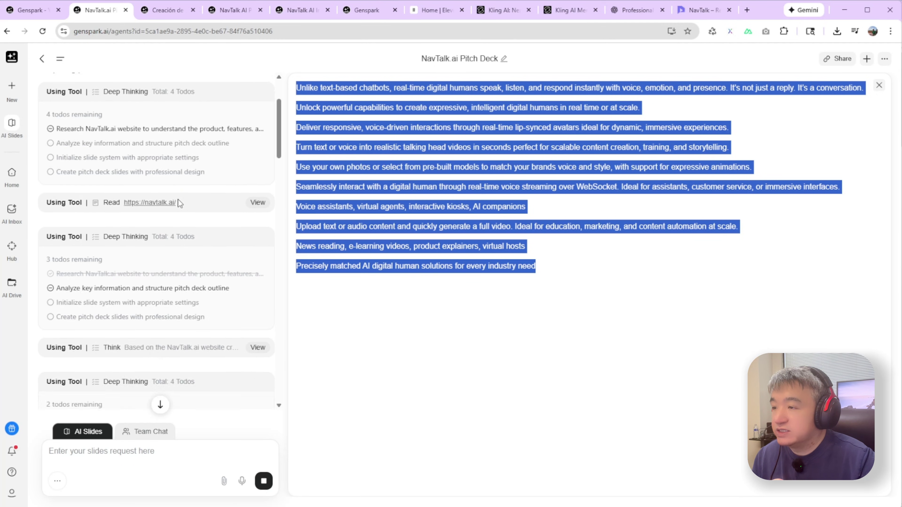
{"action": "scroll", "coordinate": [147, 208], "scroll_direction": "down", "scroll_amount": 6}
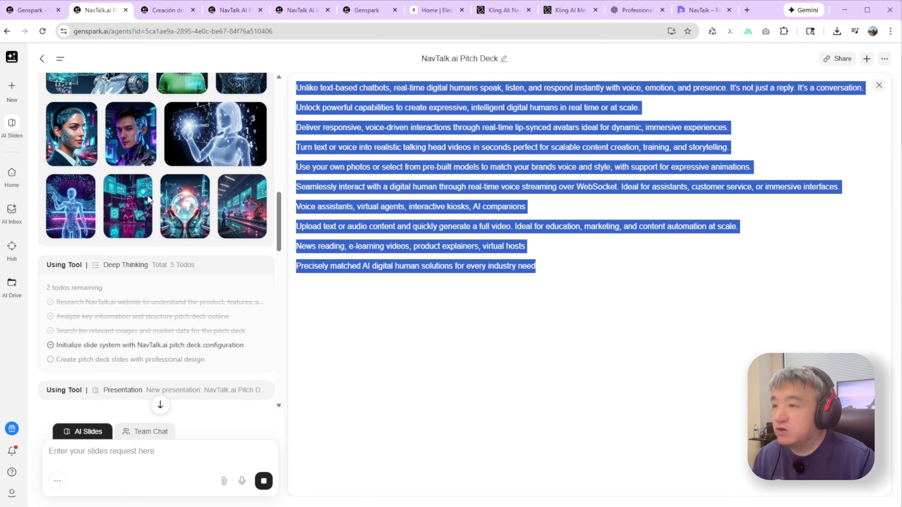
{"action": "scroll", "coordinate": [158, 192], "scroll_direction": "up", "scroll_amount": 6}
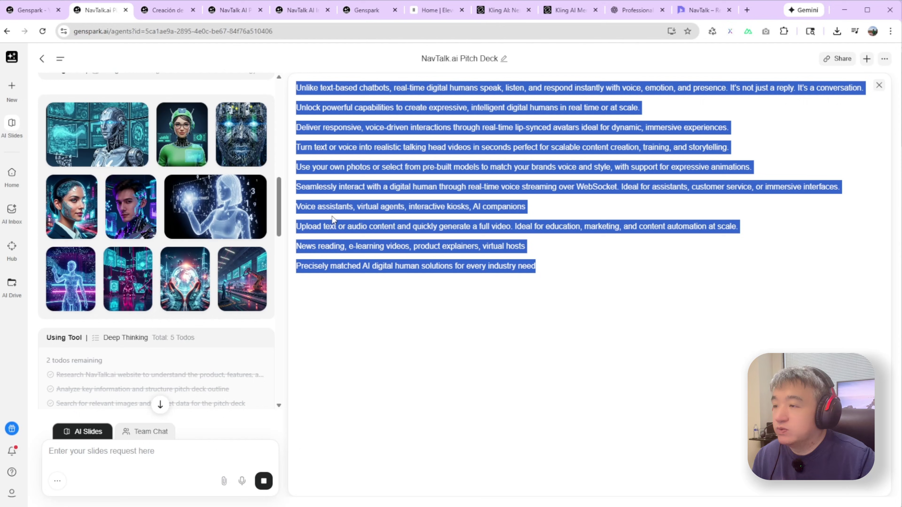
{"action": "scroll", "coordinate": [185, 261], "scroll_direction": "down", "scroll_amount": 4}
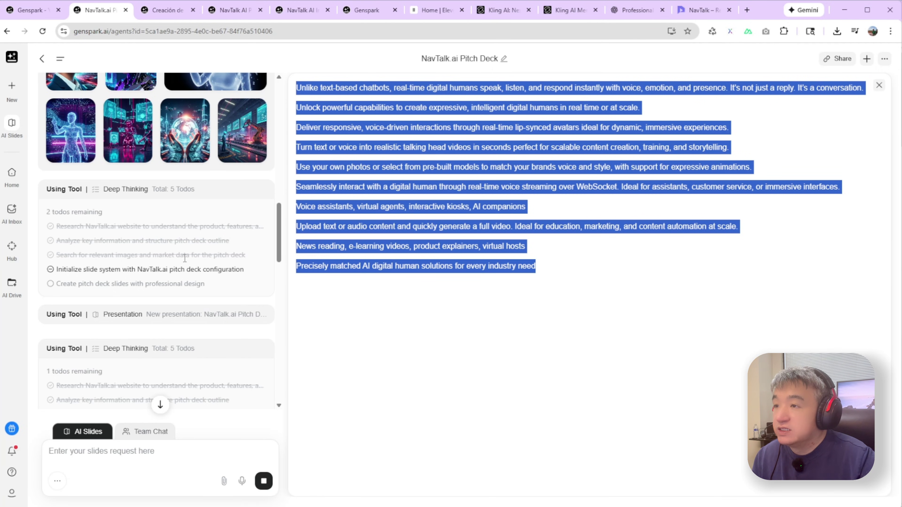
{"action": "scroll", "coordinate": [185, 258], "scroll_direction": "down", "scroll_amount": 5}
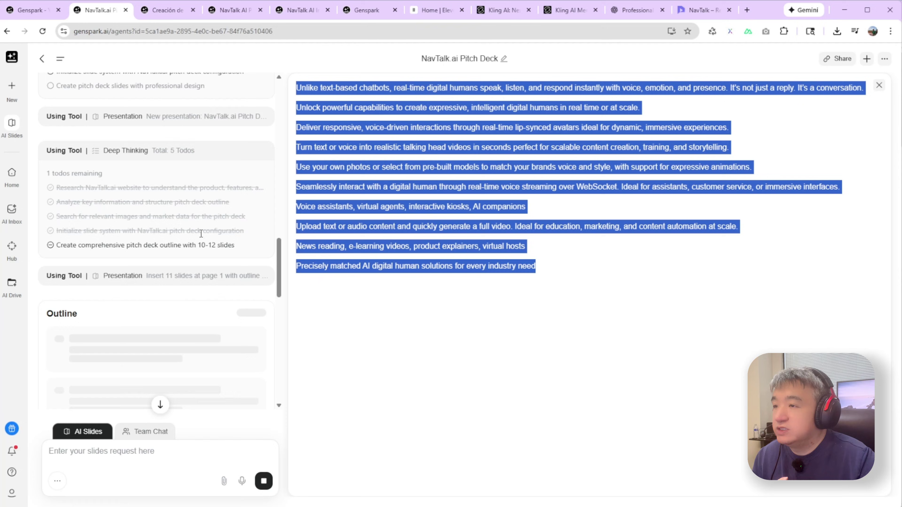
{"action": "scroll", "coordinate": [201, 234], "scroll_direction": "down", "scroll_amount": 3}
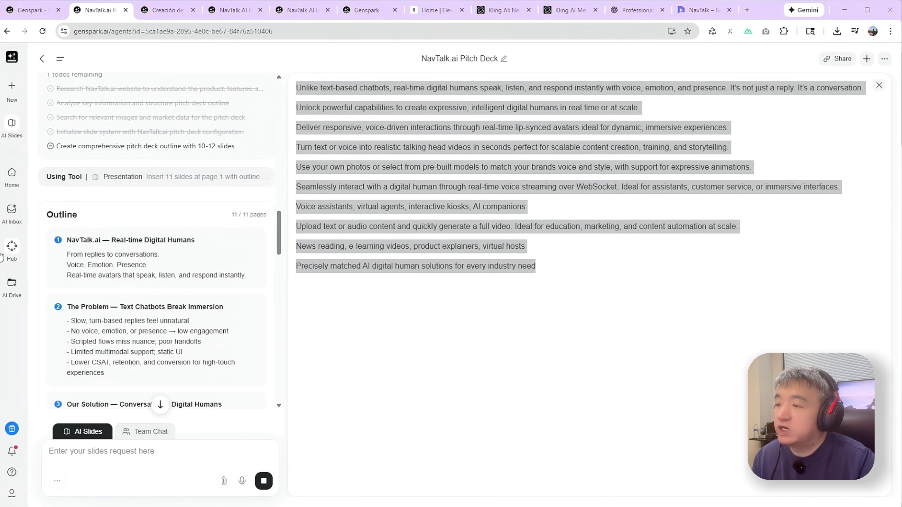
{"action": "scroll", "coordinate": [174, 297], "scroll_direction": "down", "scroll_amount": 20}
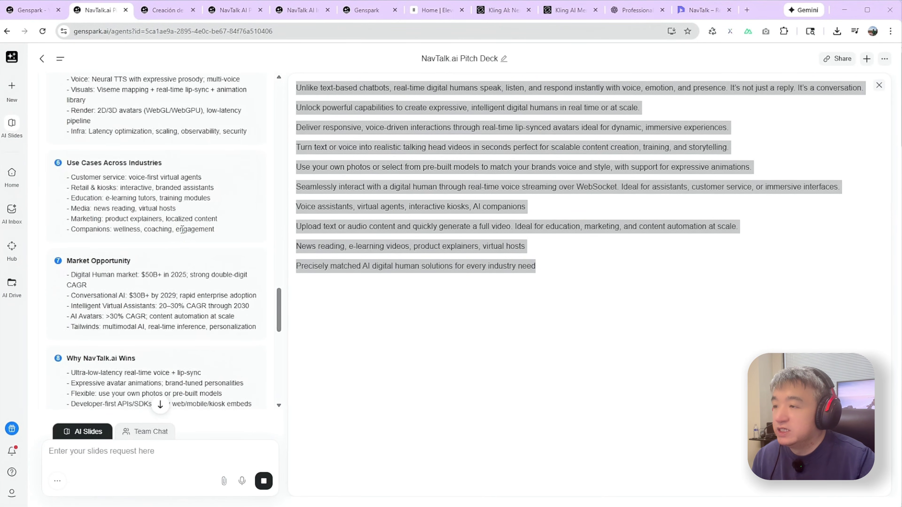
{"action": "scroll", "coordinate": [183, 239], "scroll_direction": "down", "scroll_amount": 8}
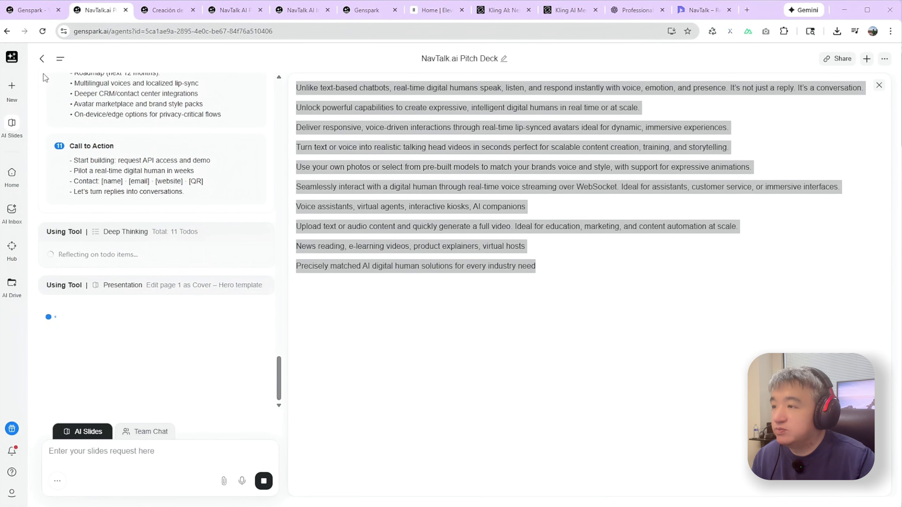
- Reopen the completed 12-slide 'NavTalk AI Real-Time Investor Pitch Deck' session from the task list
{"action": "left_click", "coordinate": [60, 58]}
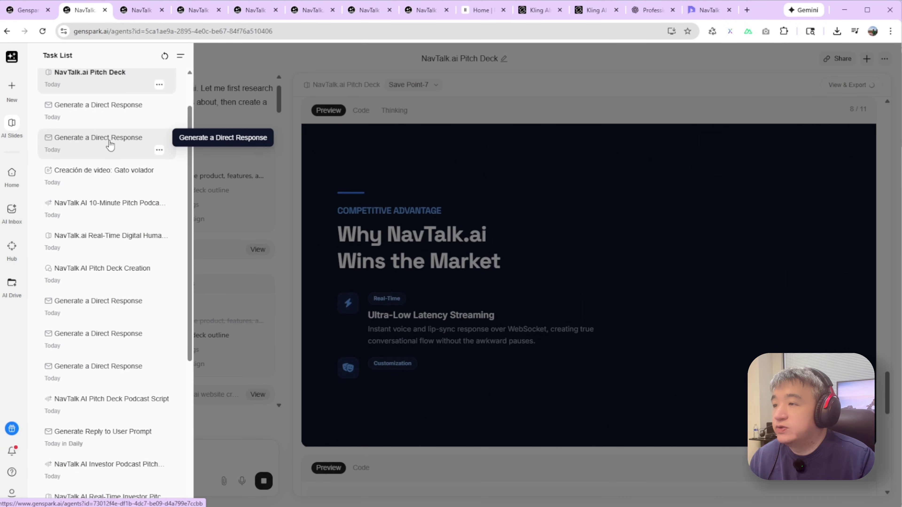
{"action": "scroll", "coordinate": [107, 136], "scroll_direction": "up", "scroll_amount": 2}
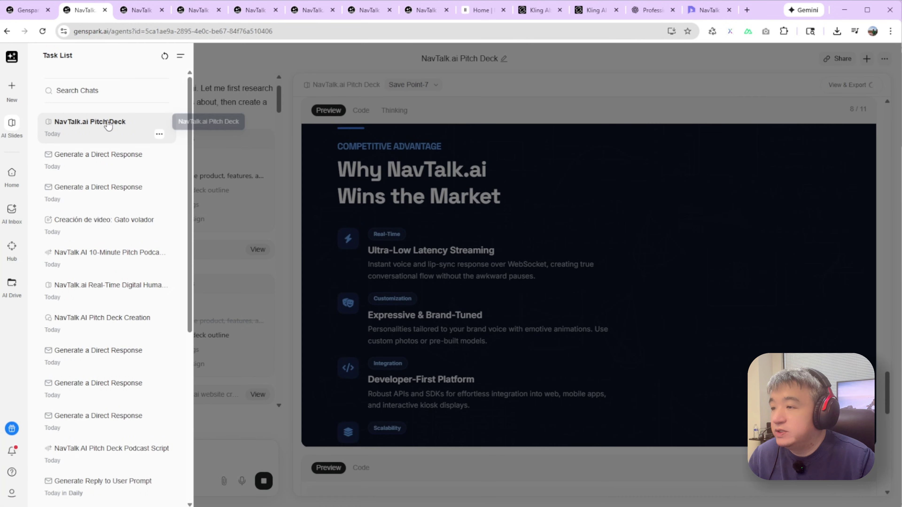
{"action": "scroll", "coordinate": [106, 142], "scroll_direction": "down", "scroll_amount": 3}
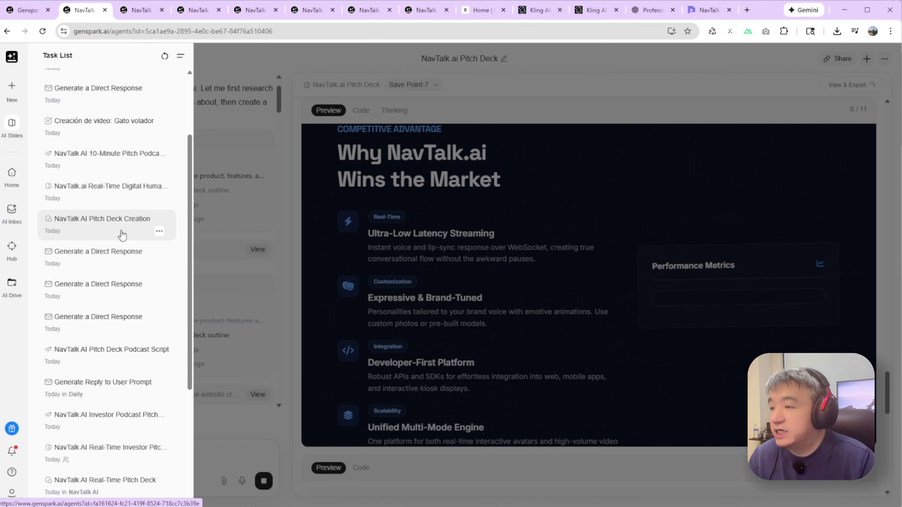
{"action": "scroll", "coordinate": [121, 236], "scroll_direction": "down", "scroll_amount": 1}
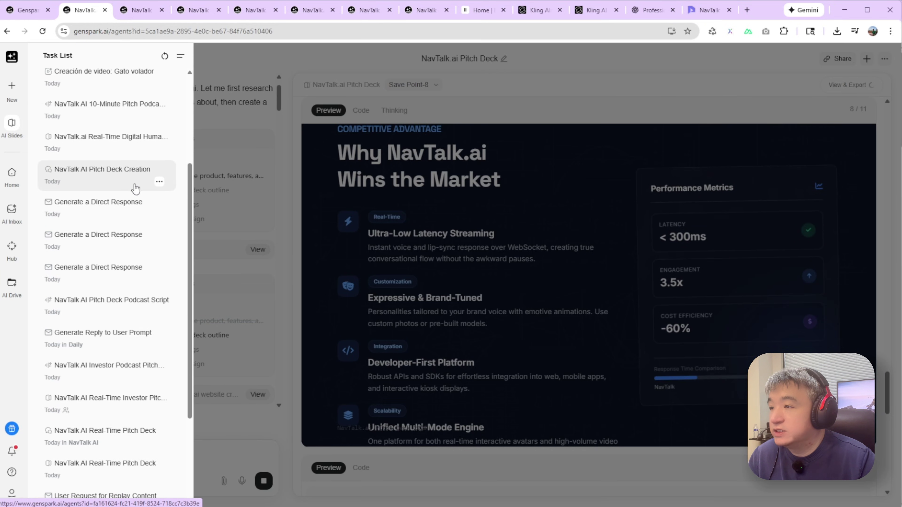
{"action": "left_click", "coordinate": [135, 189]}
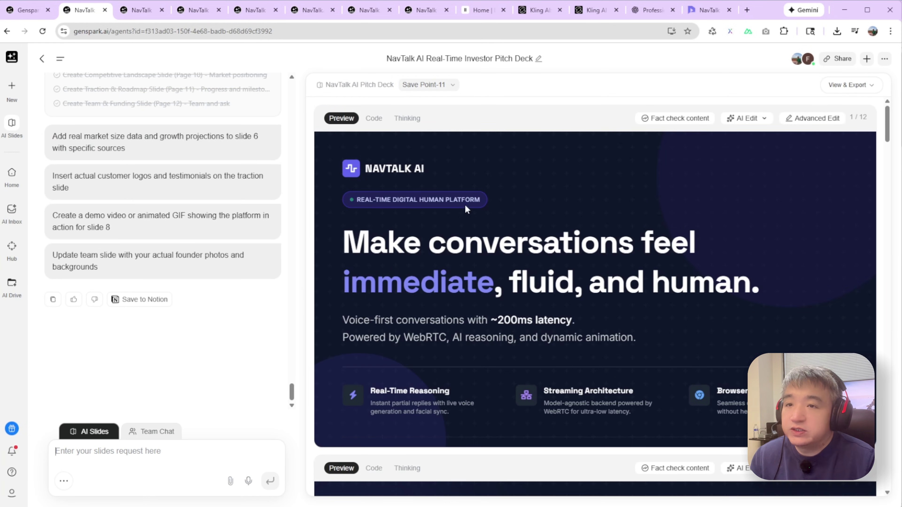
- Switch to the Manus browser window and reposition it to fill the screen
{"action": "scroll", "coordinate": [565, 188], "scroll_direction": "down", "scroll_amount": 15}
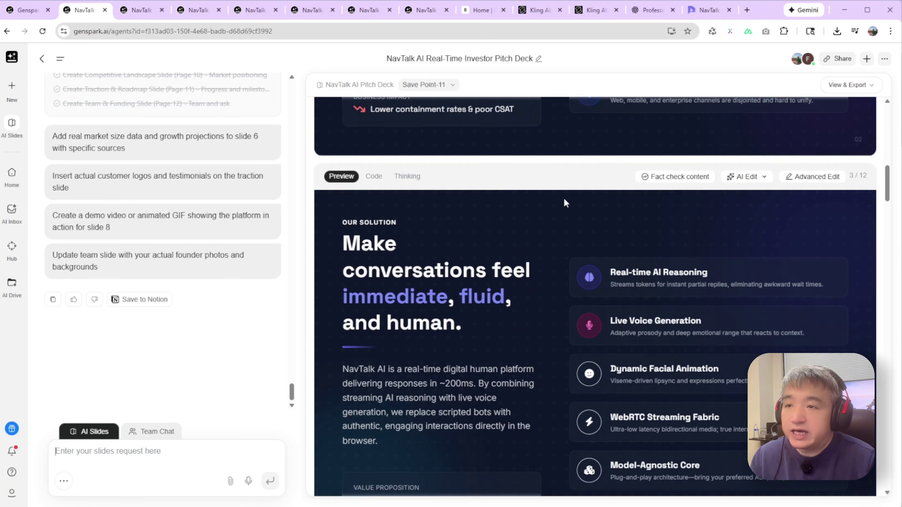
{"action": "scroll", "coordinate": [507, 198], "scroll_direction": "up", "scroll_amount": 2}
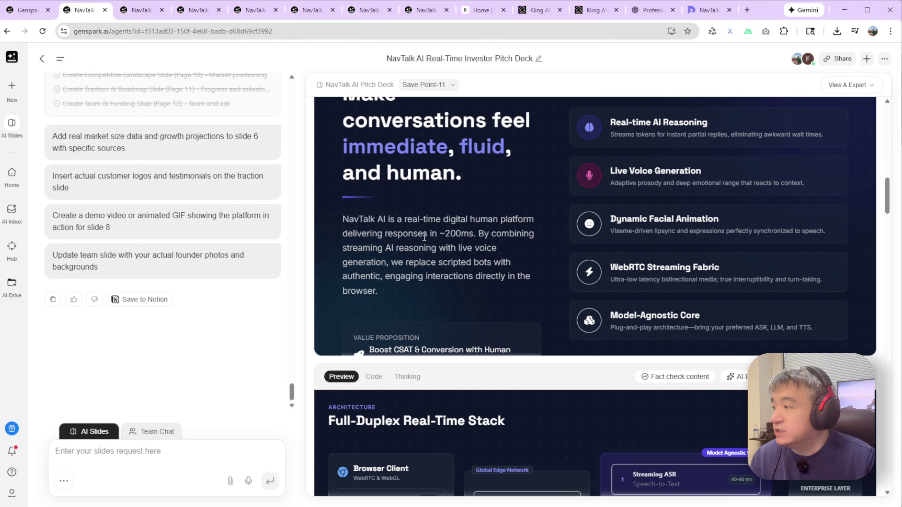
{"action": "key", "text": "alt+Tab"}
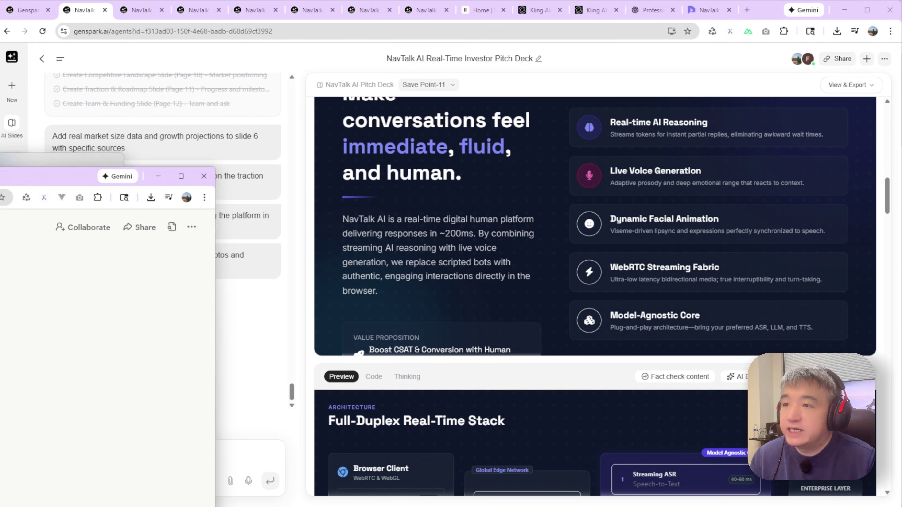
{"action": "left_click_drag", "start_coordinate": [558, 54], "coordinate": [582, 23]}
- Open slide 4, 'How It Works: Streaming Architecture', in the Manus slide viewer
{"action": "scroll", "coordinate": [390, 149], "scroll_direction": "up", "scroll_amount": 10}
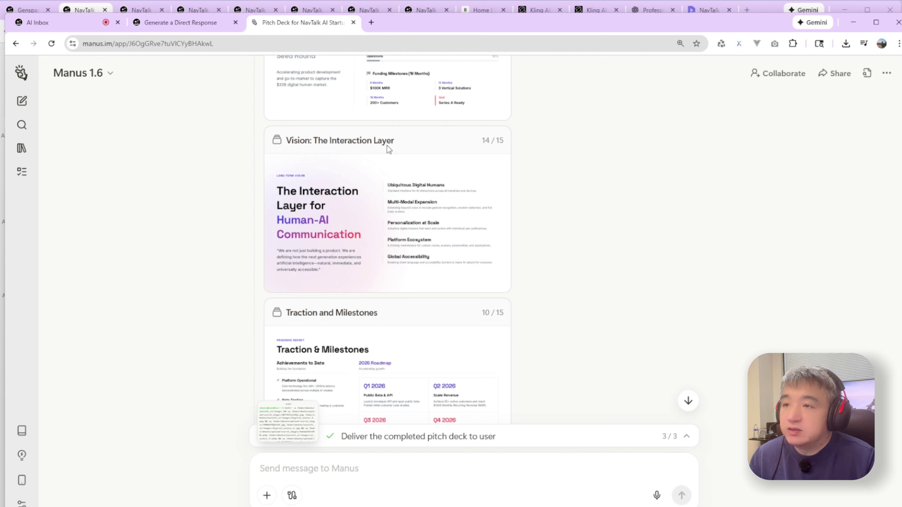
{"action": "scroll", "coordinate": [391, 159], "scroll_direction": "up", "scroll_amount": 15}
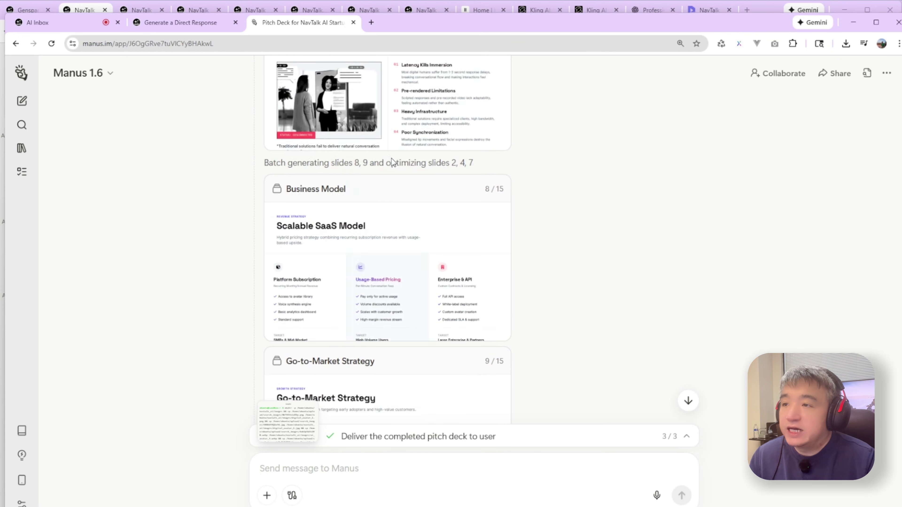
{"action": "scroll", "coordinate": [388, 166], "scroll_direction": "up", "scroll_amount": 6}
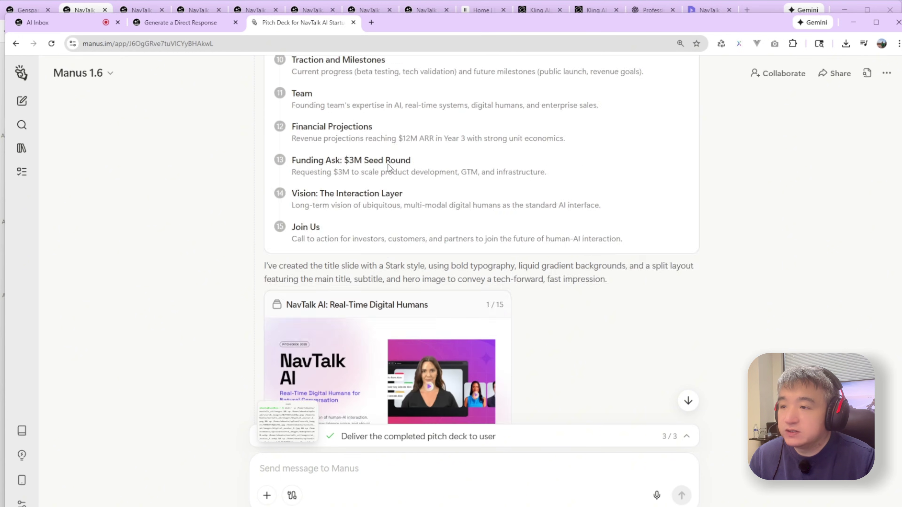
{"action": "scroll", "coordinate": [388, 171], "scroll_direction": "down", "scroll_amount": 8}
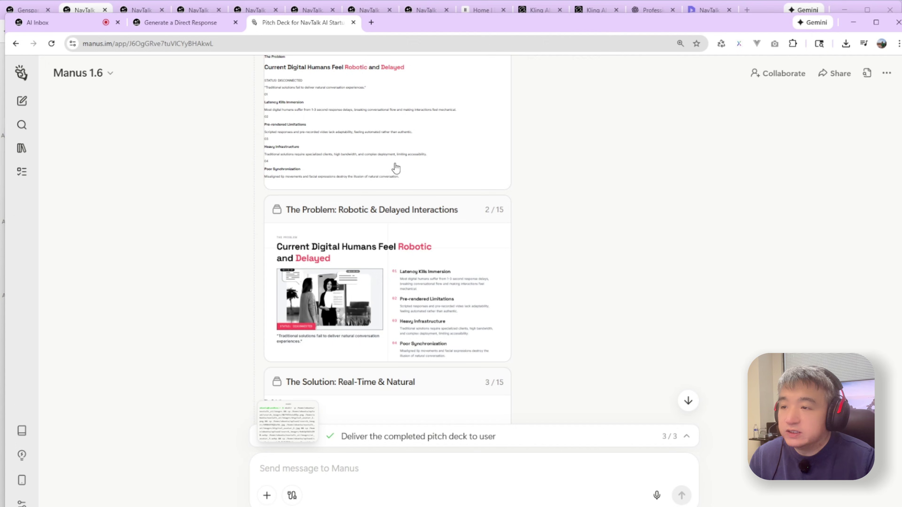
{"action": "scroll", "coordinate": [395, 171], "scroll_direction": "down", "scroll_amount": 8}
{"action": "scroll", "coordinate": [419, 220], "scroll_direction": "down", "scroll_amount": 7}
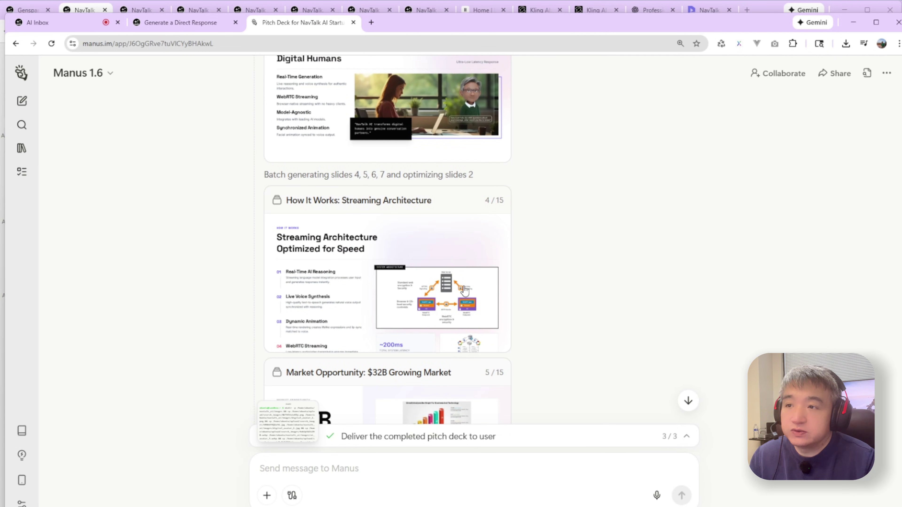
{"action": "left_click", "coordinate": [428, 203]}
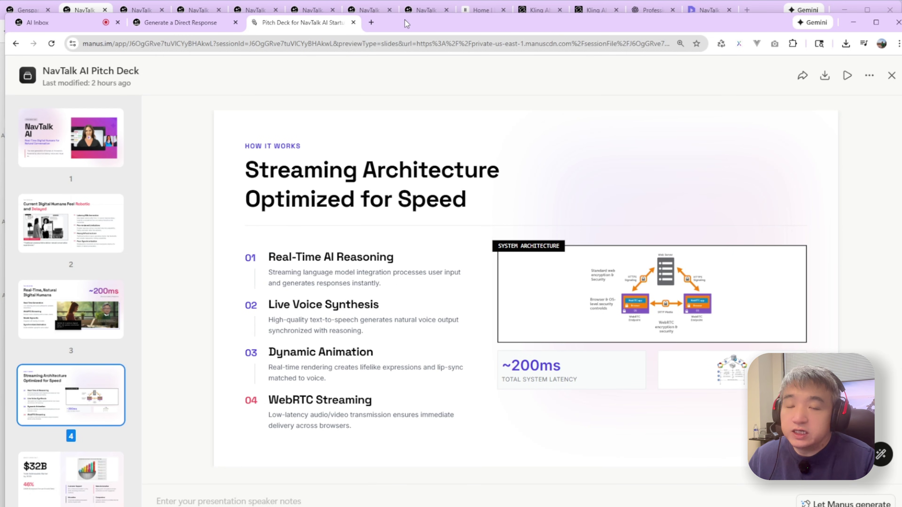
- Close the Manus window and return to Genspark's deck showing slide 3, 'Our Solution'
{"action": "key", "text": "alt+Tab"}
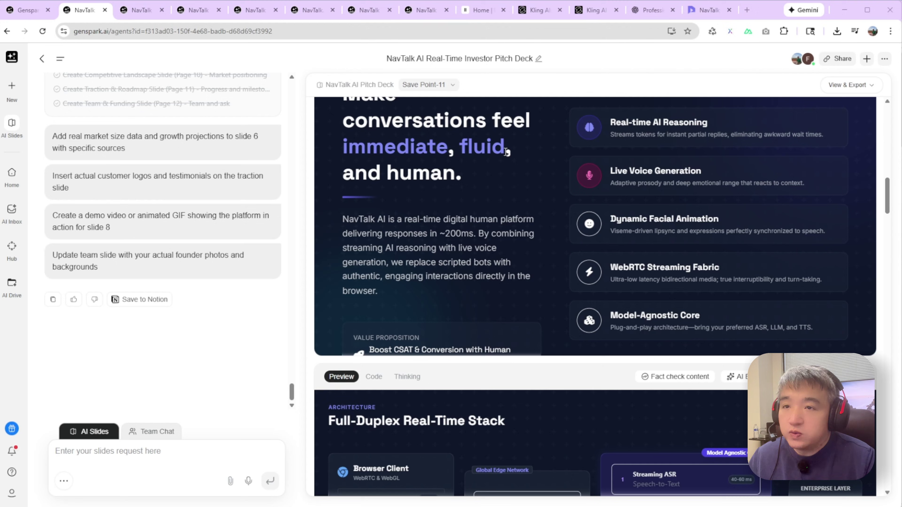
{"action": "scroll", "coordinate": [541, 163], "scroll_direction": "up", "scroll_amount": 3}
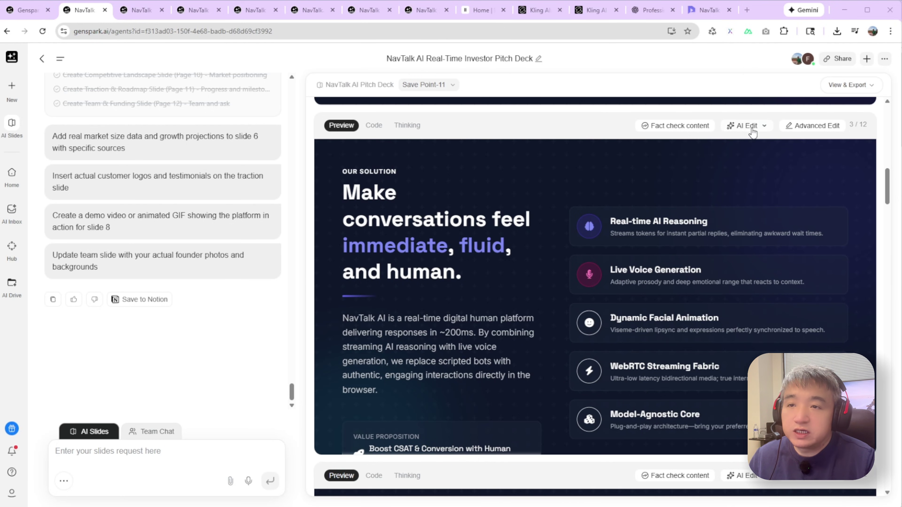
- Request a slide 3 layout fix with the requirement 'I don't like the dark style. Let's to be light'
{"action": "left_click", "coordinate": [760, 126]}
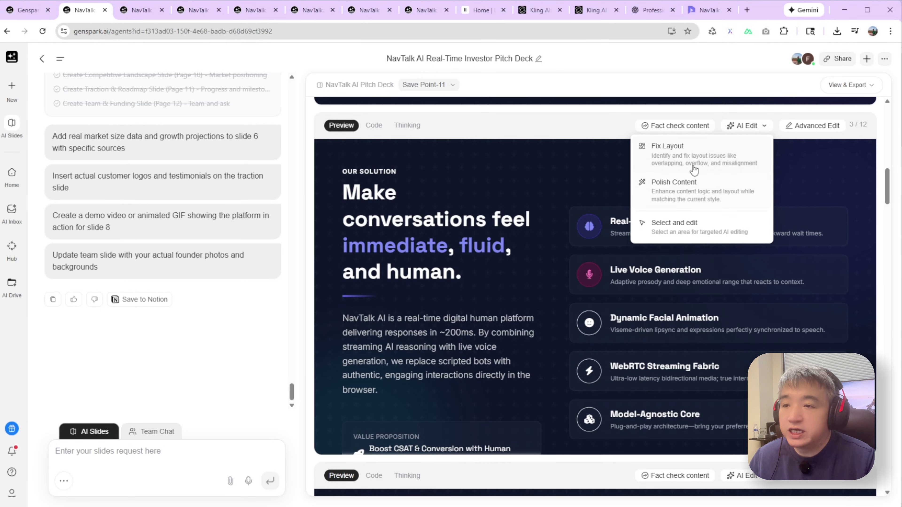
{"action": "left_click", "coordinate": [693, 156]}
{"action": "left_click", "coordinate": [497, 274]}
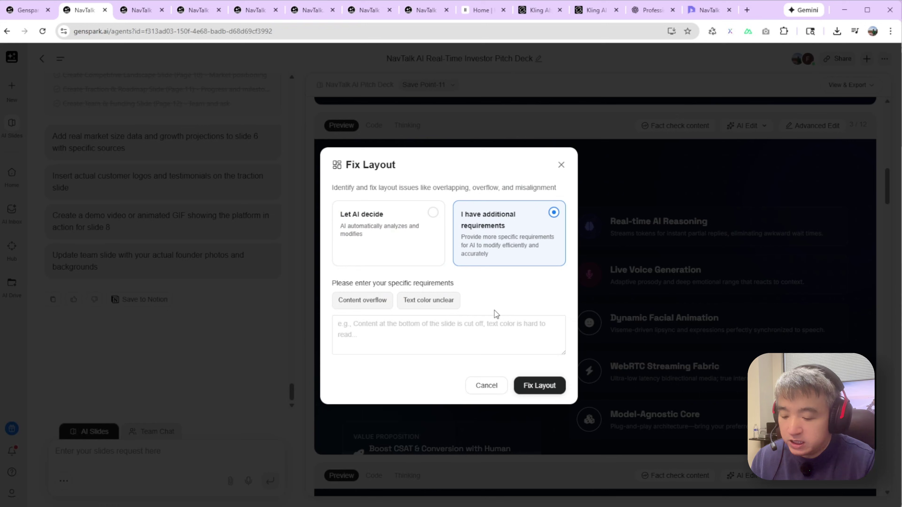
{"action": "left_click", "coordinate": [390, 333]}
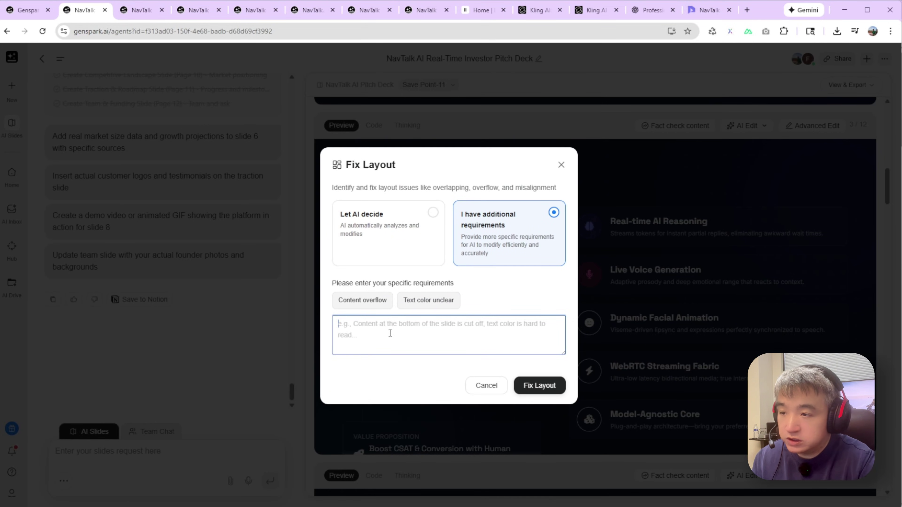
{"action": "type", "text": "I don"}
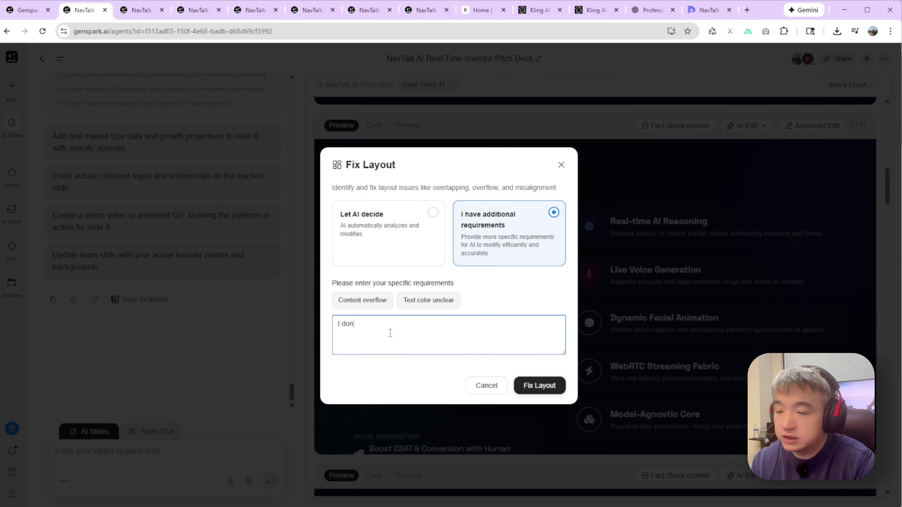
{"action": "type", "text": "'t like the d"}
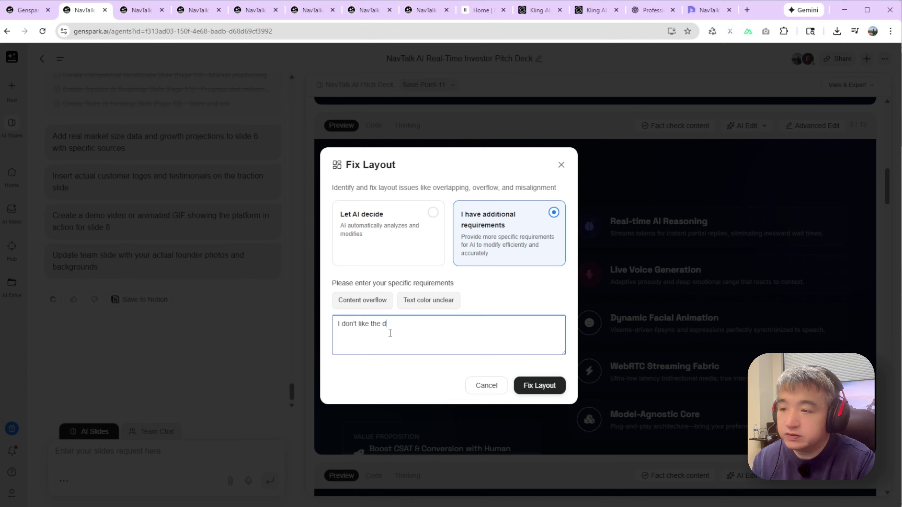
{"action": "type", "text": "ark style. Let's to be light"}
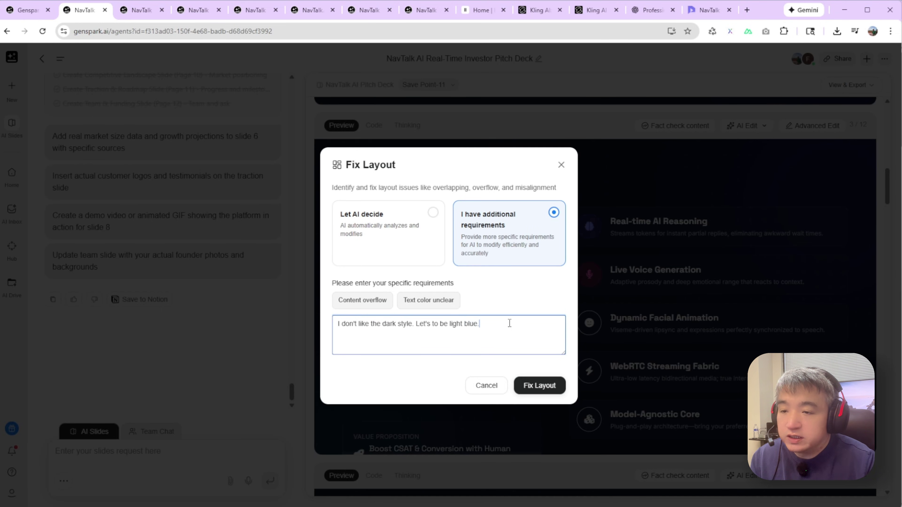
{"action": "left_click_drag", "start_coordinate": [509, 323], "coordinate": [216, 311]}
{"action": "left_click", "coordinate": [540, 386]}
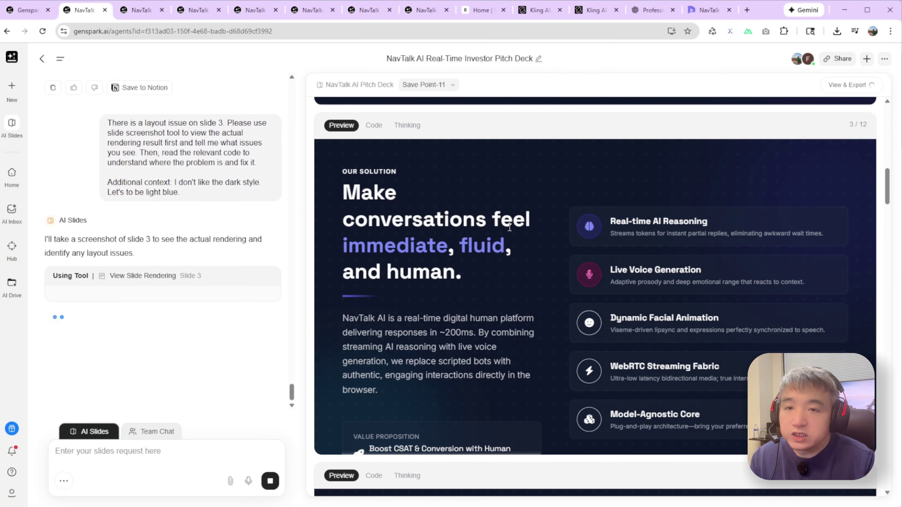
- Review slide 3's redesign: light sky blue (#EFF6FF) background, balanced 50-50 columns, white cards
{"action": "scroll", "coordinate": [509, 227], "scroll_direction": "up", "scroll_amount": 3}
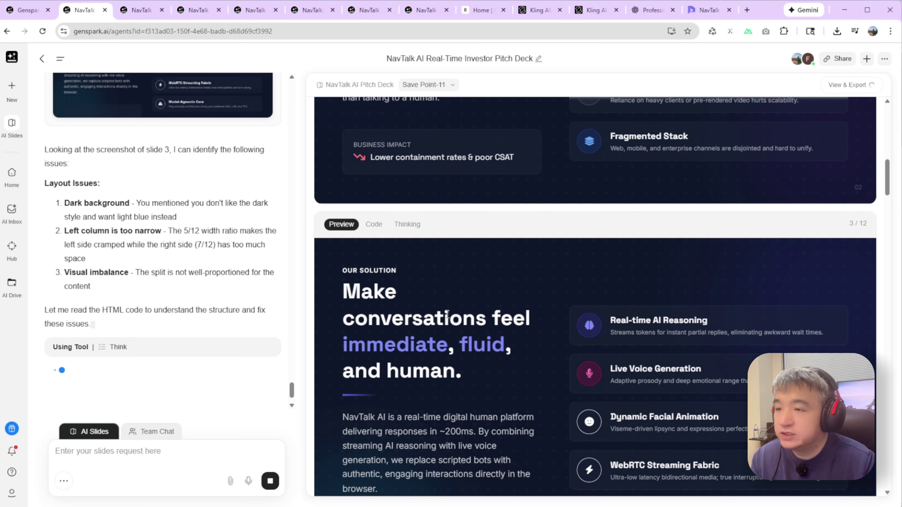
{"action": "scroll", "coordinate": [447, 313], "scroll_direction": "down", "scroll_amount": 3}
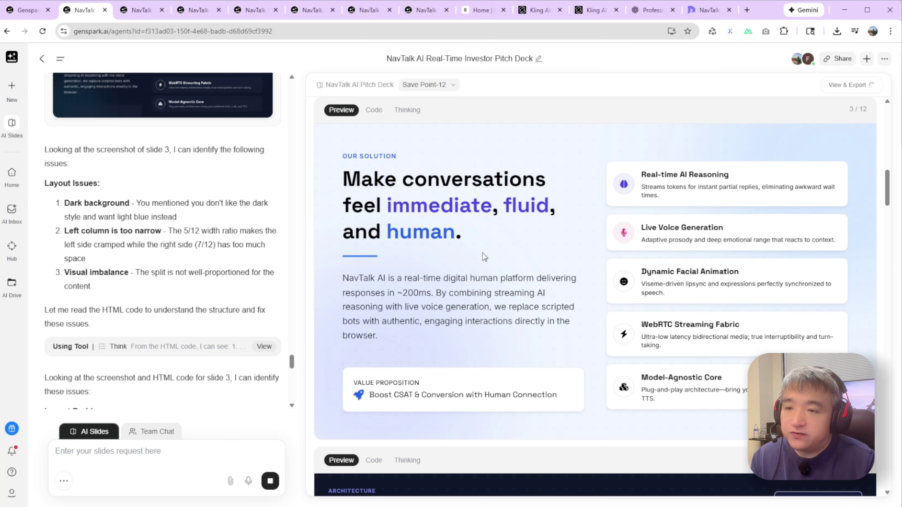
{"action": "scroll", "coordinate": [489, 247], "scroll_direction": "up", "scroll_amount": 10}
{"action": "scroll", "coordinate": [487, 233], "scroll_direction": "down", "scroll_amount": 15}
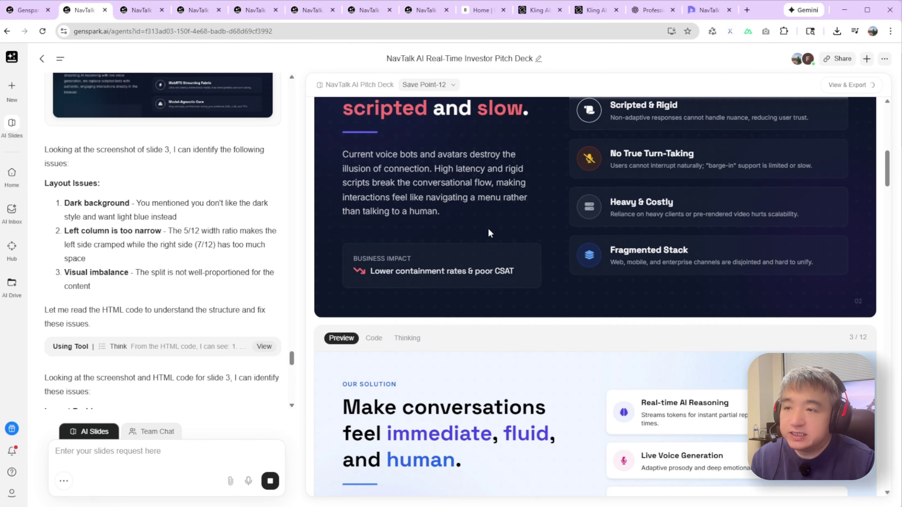
{"action": "scroll", "coordinate": [508, 316], "scroll_direction": "up", "scroll_amount": 5}
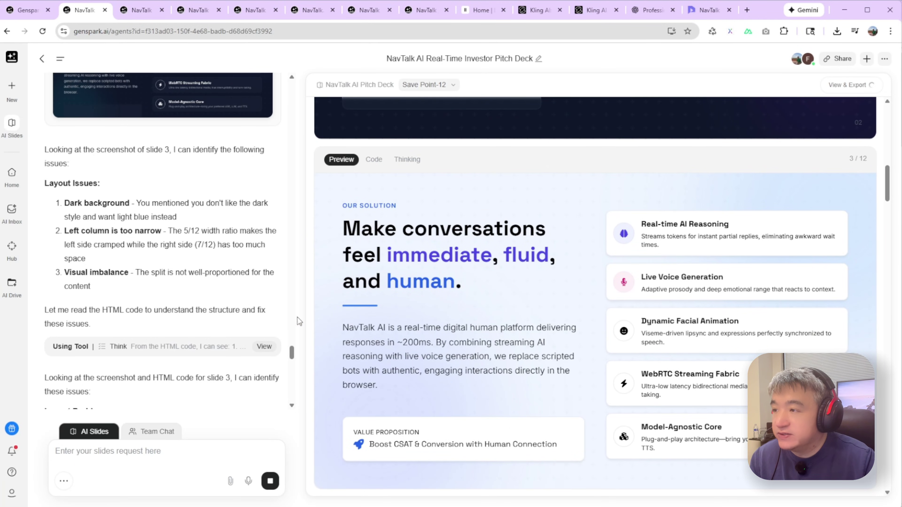
{"action": "scroll", "coordinate": [238, 332], "scroll_direction": "down", "scroll_amount": 10}
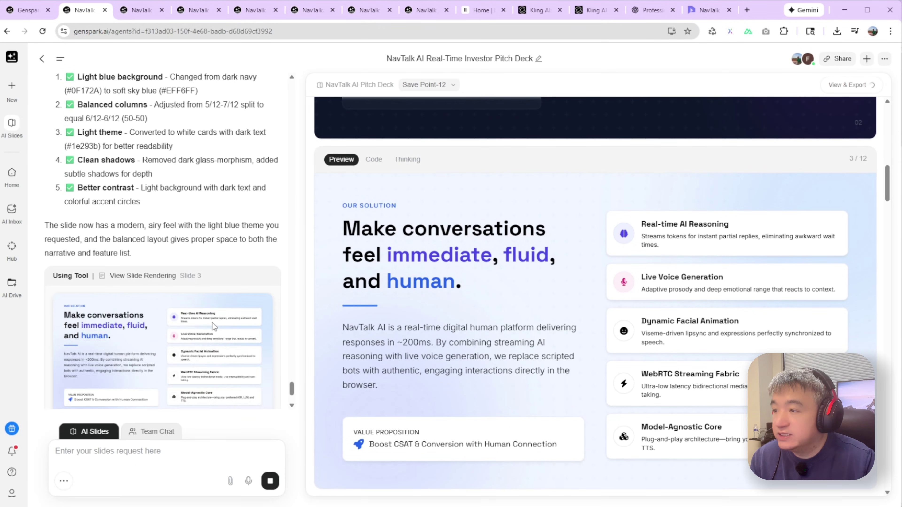
{"action": "scroll", "coordinate": [204, 304], "scroll_direction": "down", "scroll_amount": 3}
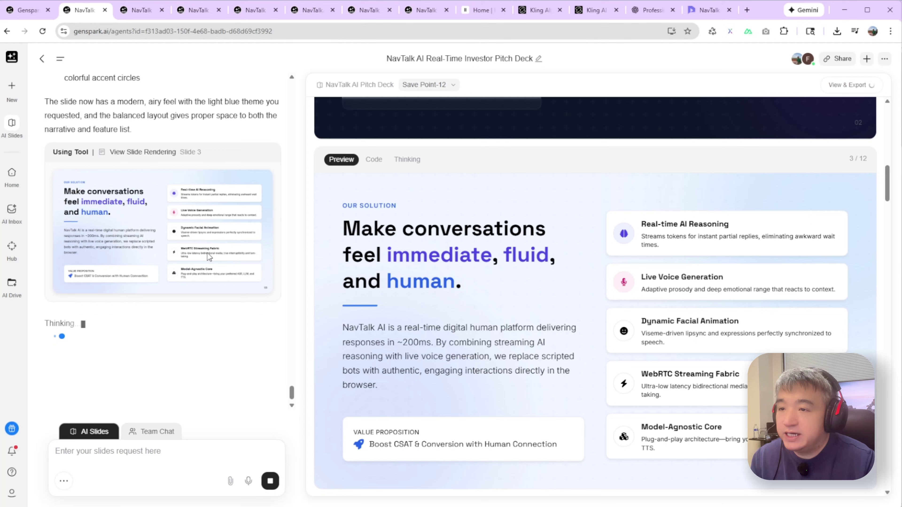
{"action": "scroll", "coordinate": [415, 227], "scroll_direction": "down", "scroll_amount": 2}
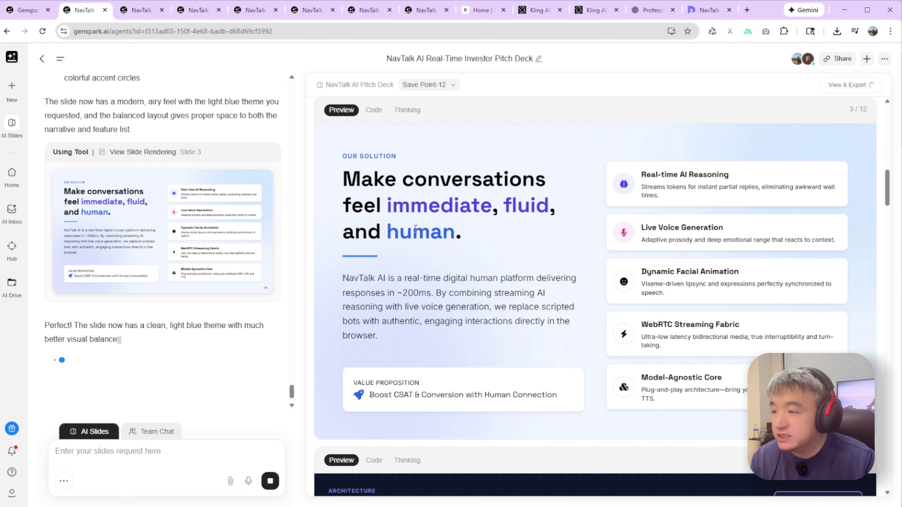
{"action": "scroll", "coordinate": [405, 254], "scroll_direction": "down", "scroll_amount": 4}
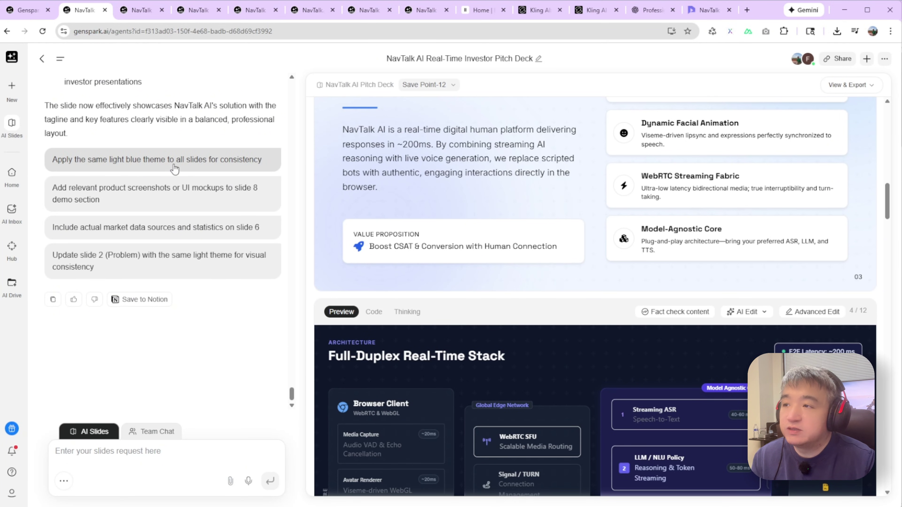
- Apply the light blue theme across all 12 slides and review the updated deck
{"action": "left_click", "coordinate": [146, 169]}
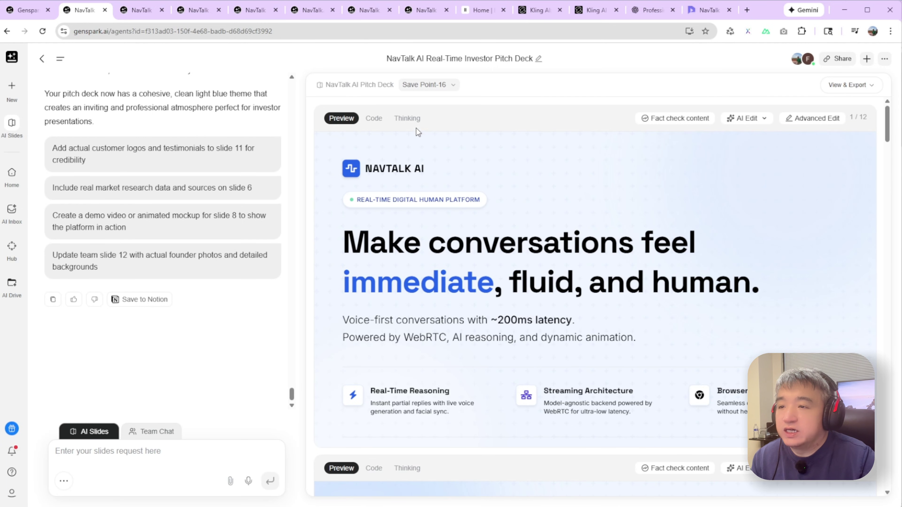
{"action": "scroll", "coordinate": [419, 149], "scroll_direction": "down", "scroll_amount": 15}
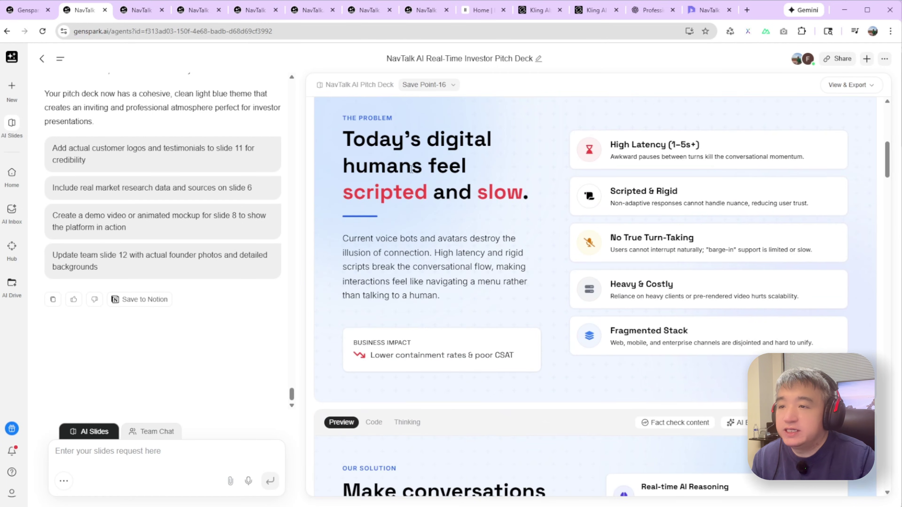
{"action": "scroll", "coordinate": [416, 178], "scroll_direction": "down", "scroll_amount": 15}
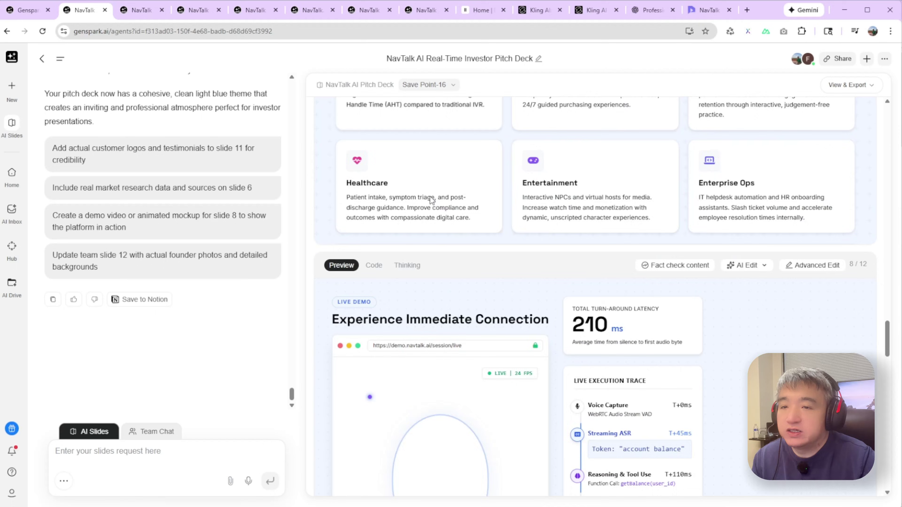
{"action": "scroll", "coordinate": [430, 197], "scroll_direction": "down", "scroll_amount": 20}
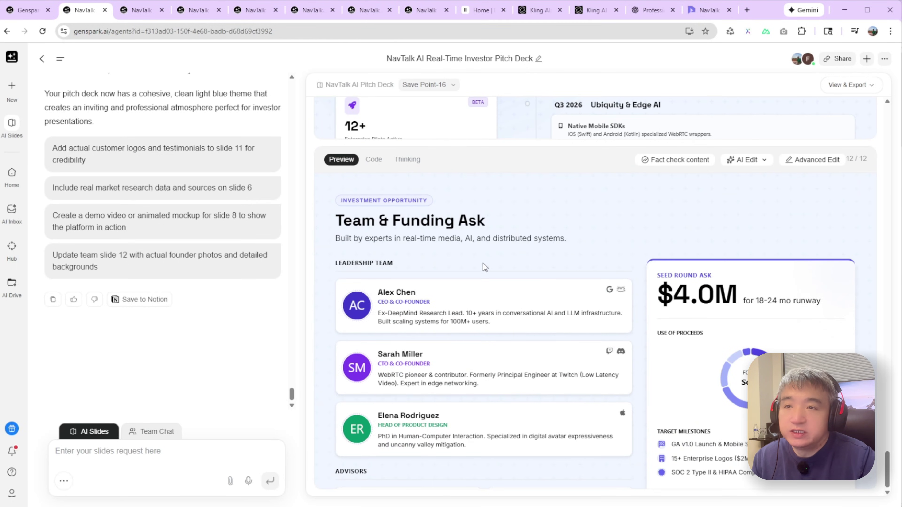
{"action": "left_click_drag", "start_coordinate": [884, 463], "coordinate": [870, 121]}
- Preview Save Point-11 and revert the deck to it, restoring the original dark-themed slides
{"action": "left_click", "coordinate": [451, 87]}
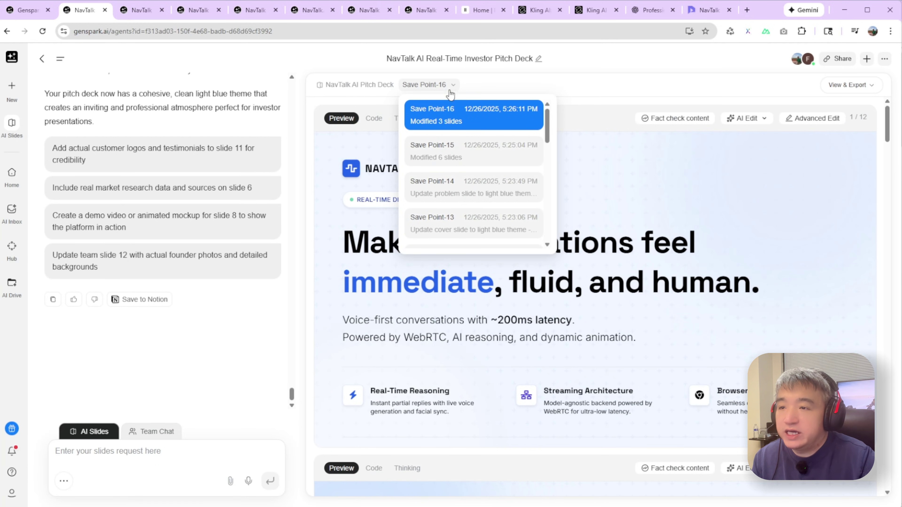
{"action": "scroll", "coordinate": [458, 170], "scroll_direction": "down", "scroll_amount": 3}
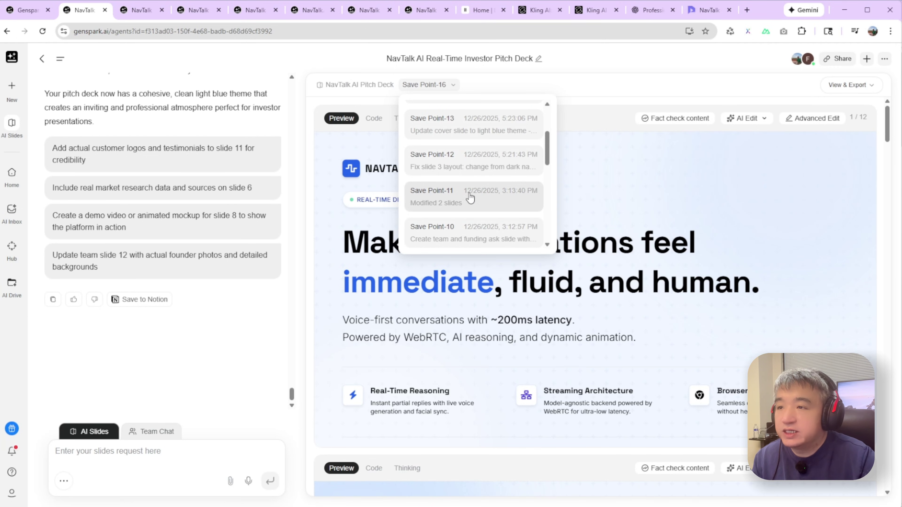
{"action": "left_click", "coordinate": [461, 198]}
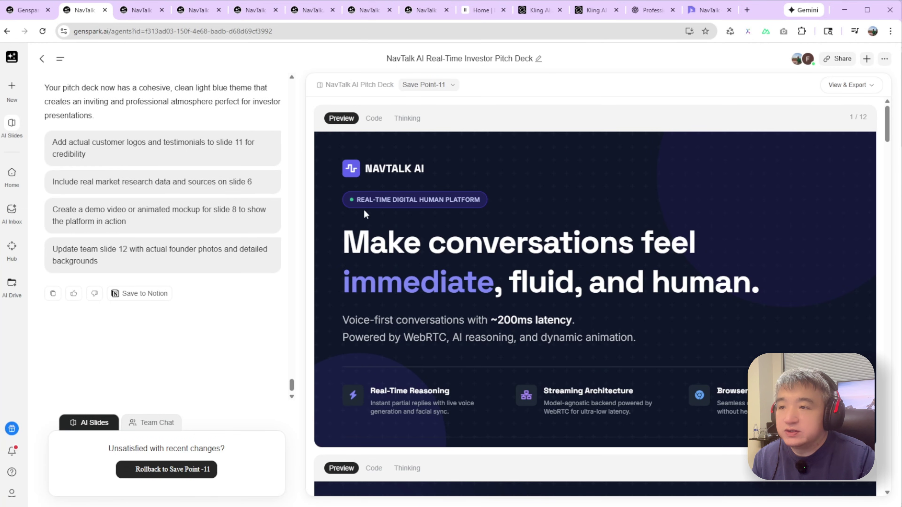
{"action": "scroll", "coordinate": [447, 178], "scroll_direction": "down", "scroll_amount": 6}
{"action": "scroll", "coordinate": [444, 181], "scroll_direction": "up", "scroll_amount": 6}
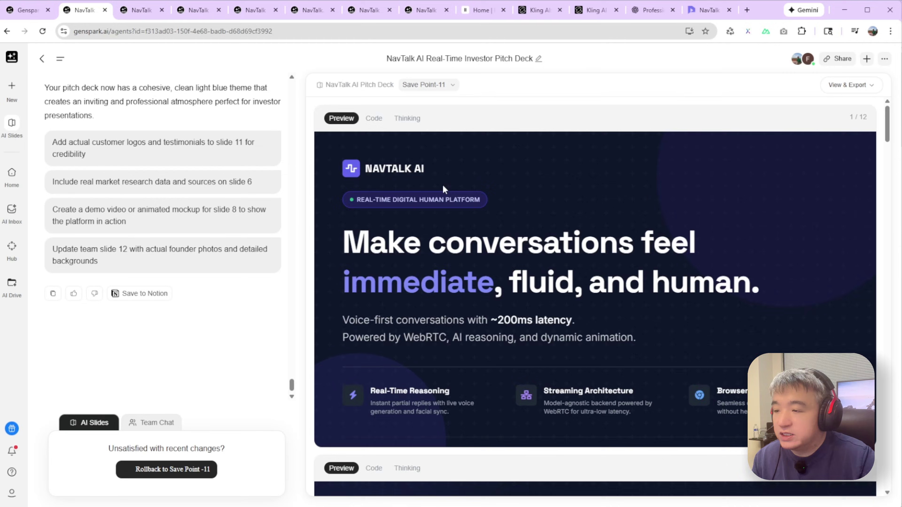
{"action": "scroll", "coordinate": [443, 185], "scroll_direction": "down", "scroll_amount": 15}
{"action": "scroll", "coordinate": [448, 226], "scroll_direction": "down", "scroll_amount": 15}
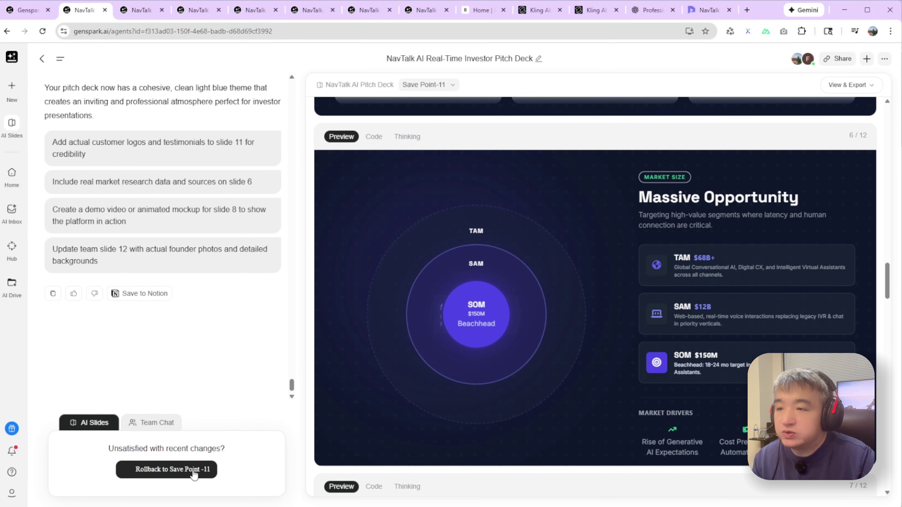
{"action": "left_click", "coordinate": [194, 476]}
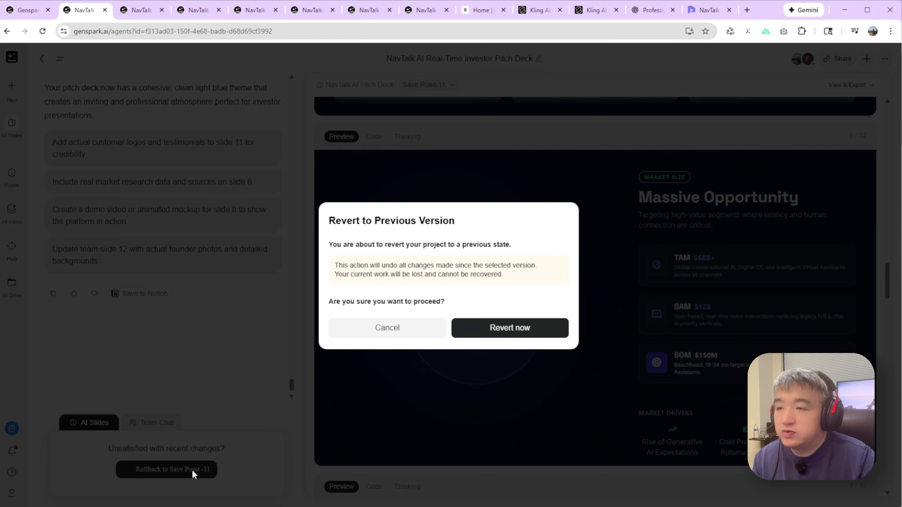
{"action": "left_click", "coordinate": [487, 329]}
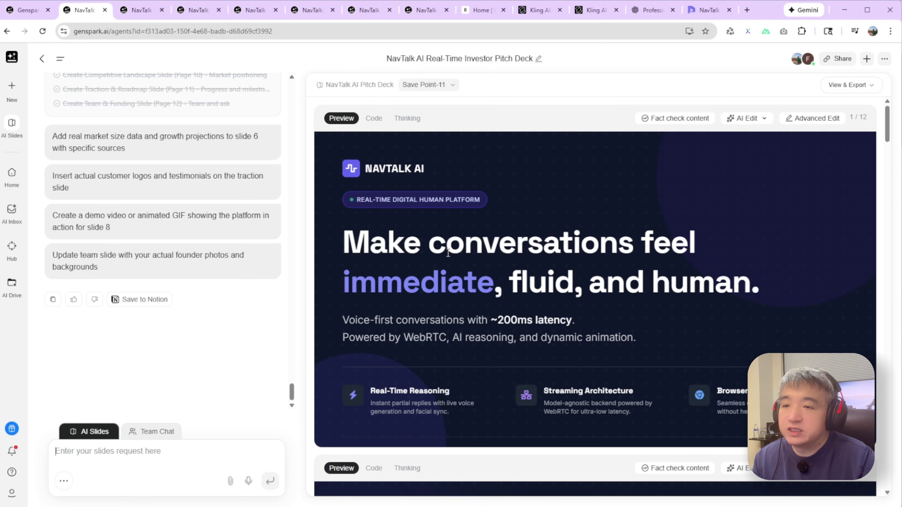
{"action": "scroll", "coordinate": [543, 227], "scroll_direction": "down", "scroll_amount": 14}
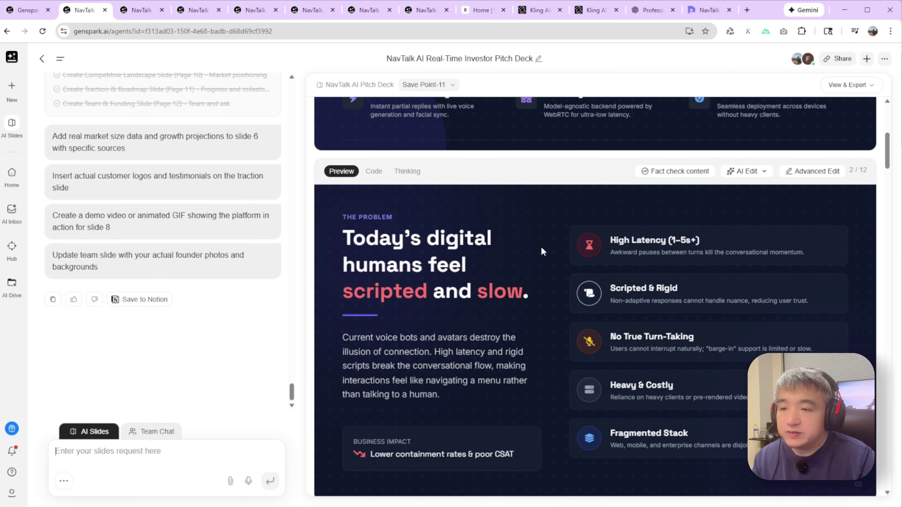
{"action": "scroll", "coordinate": [538, 256], "scroll_direction": "down", "scroll_amount": 15}
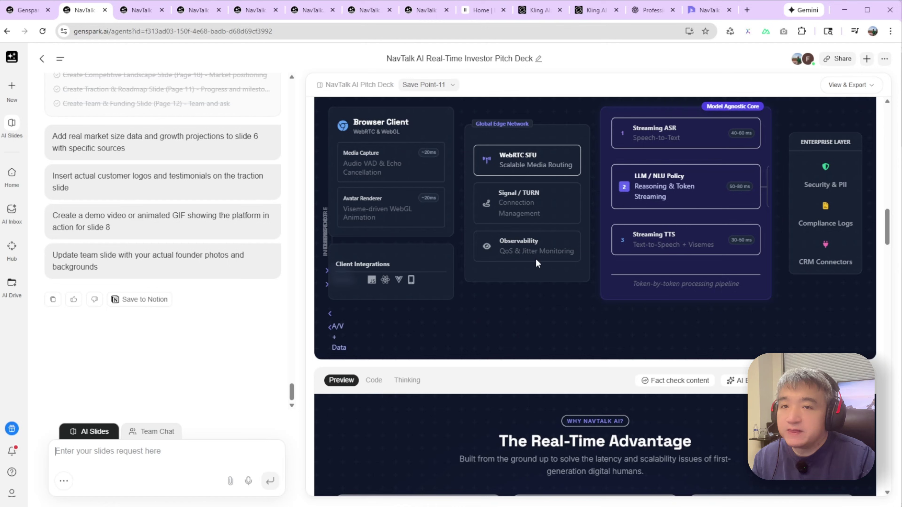
{"action": "scroll", "coordinate": [535, 252], "scroll_direction": "up", "scroll_amount": 20}
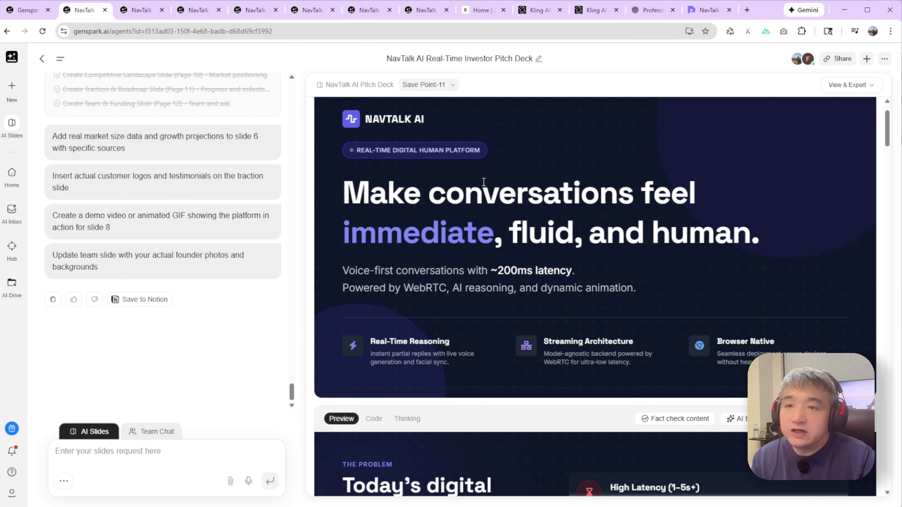
{"action": "scroll", "coordinate": [626, 129], "scroll_direction": "up", "scroll_amount": 2}
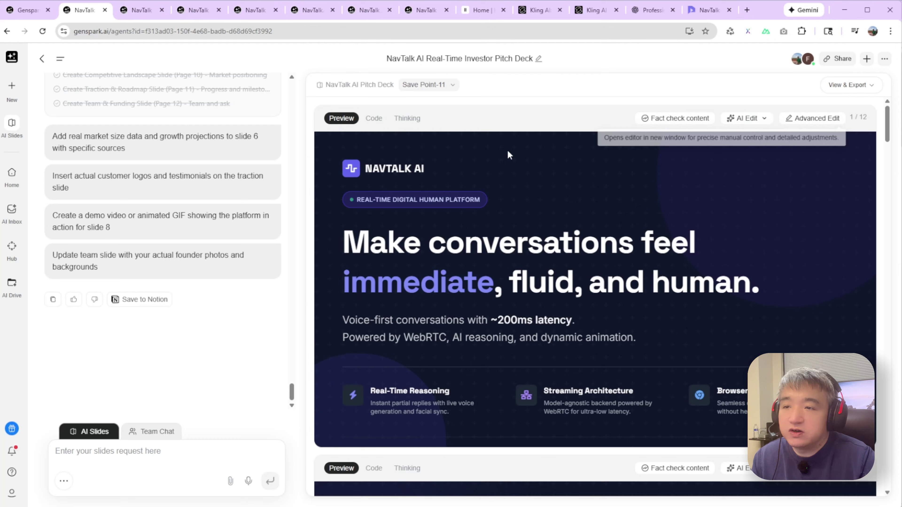
{"action": "left_click_drag", "start_coordinate": [446, 246], "coordinate": [665, 235]}
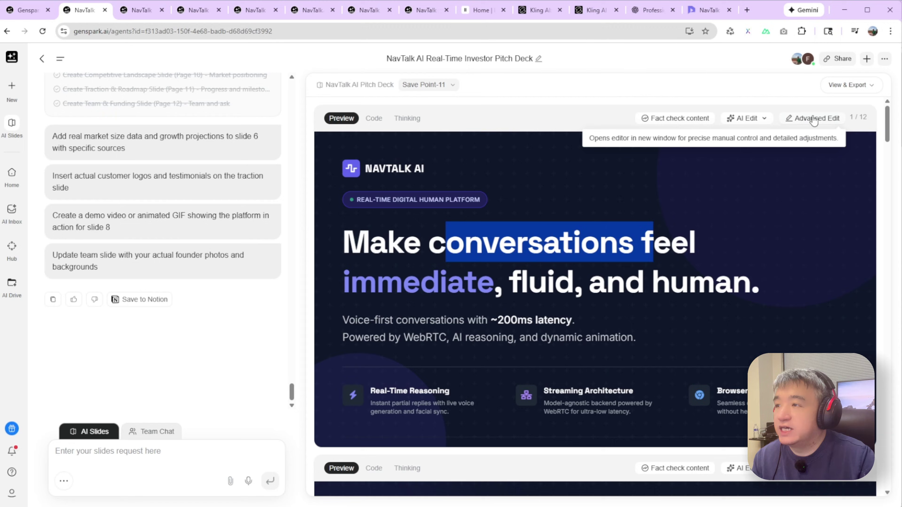
- In Advanced Edit, add the presenter's name after 'feel' in the slide 1 headline, then go back
{"action": "left_click", "coordinate": [805, 119]}
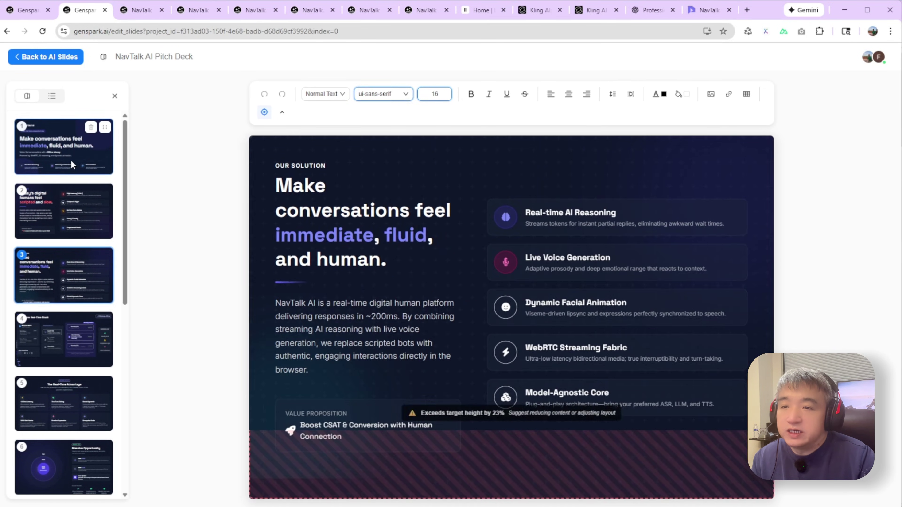
{"action": "left_click", "coordinate": [615, 244]}
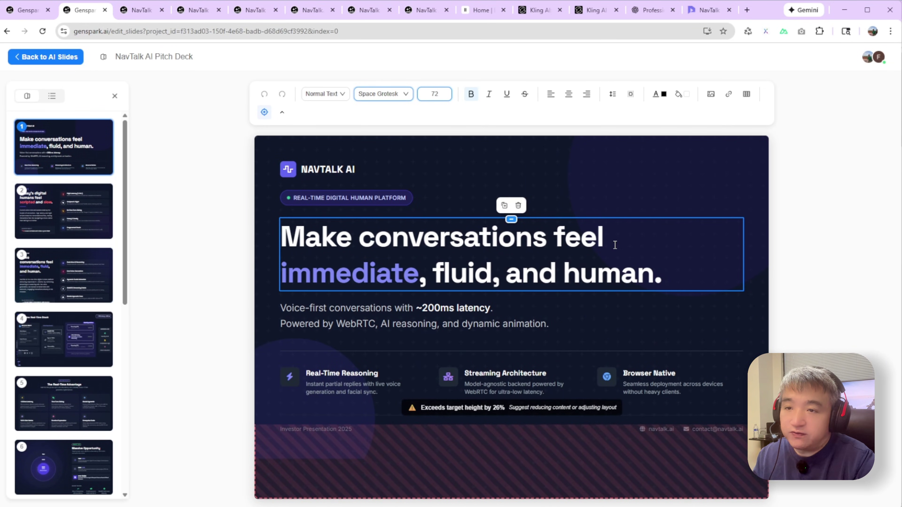
{"action": "type", "text": "Frank Fu"}
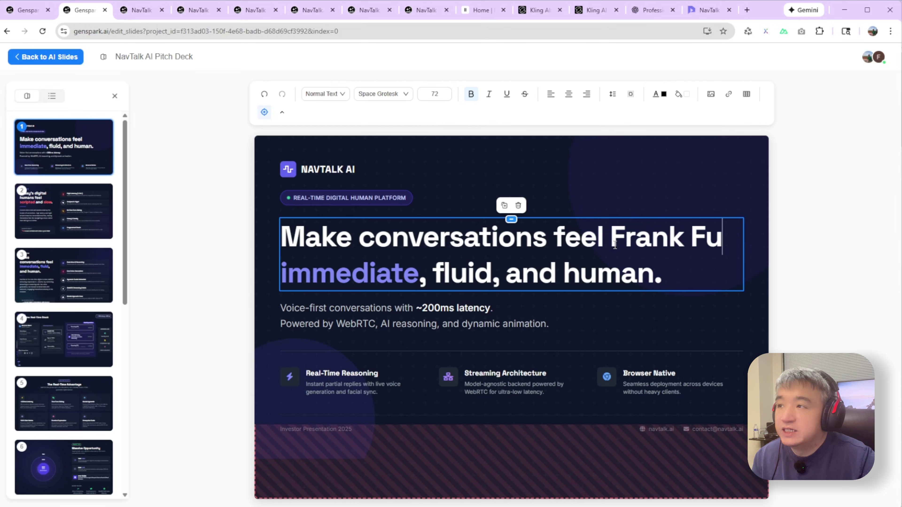
{"action": "left_click", "coordinate": [606, 185]}
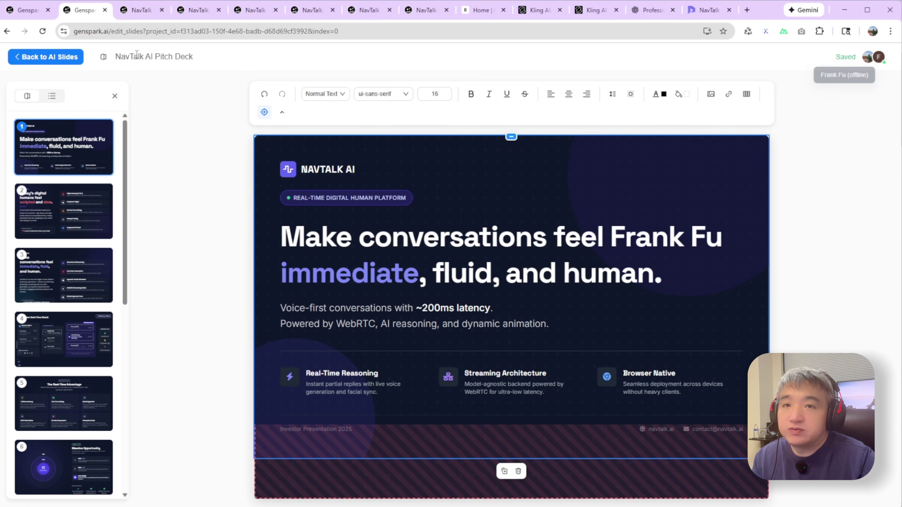
{"action": "left_click", "coordinate": [45, 57]}
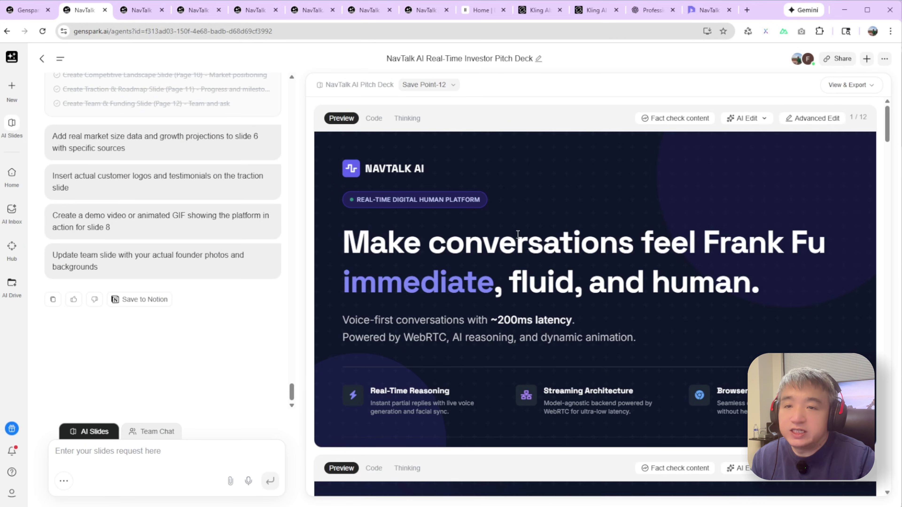
- Delete the inserted name so the headline reads 'Make conversations feel immediate, fluid, and human.', then exit the editor
{"action": "left_click_drag", "start_coordinate": [715, 235], "coordinate": [827, 246]}
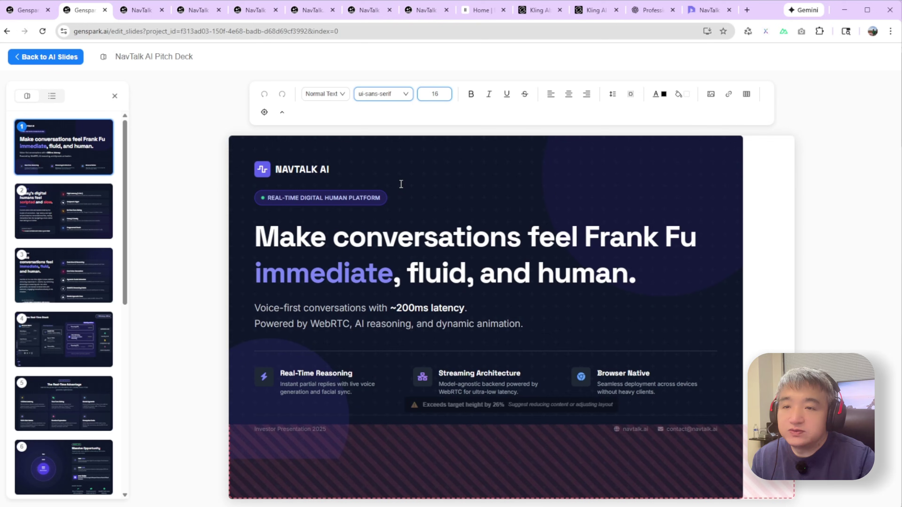
{"action": "left_click_drag", "start_coordinate": [611, 235], "coordinate": [726, 236]}
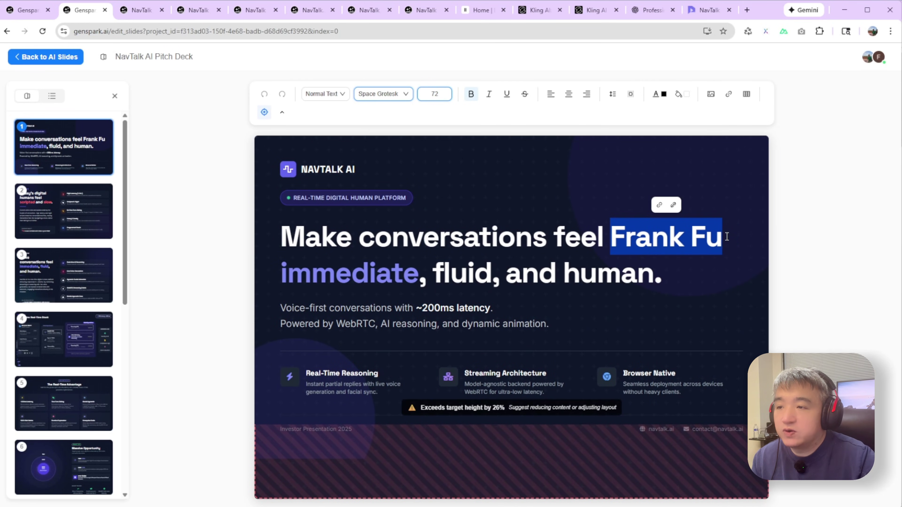
{"action": "key", "text": "BackSpace"}
{"action": "key", "text": "BackSpace"}
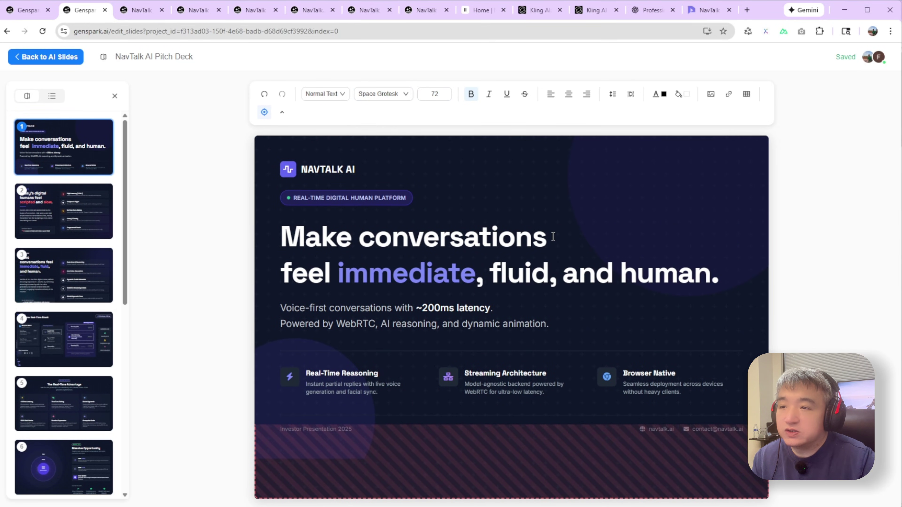
{"action": "left_click", "coordinate": [519, 189]}
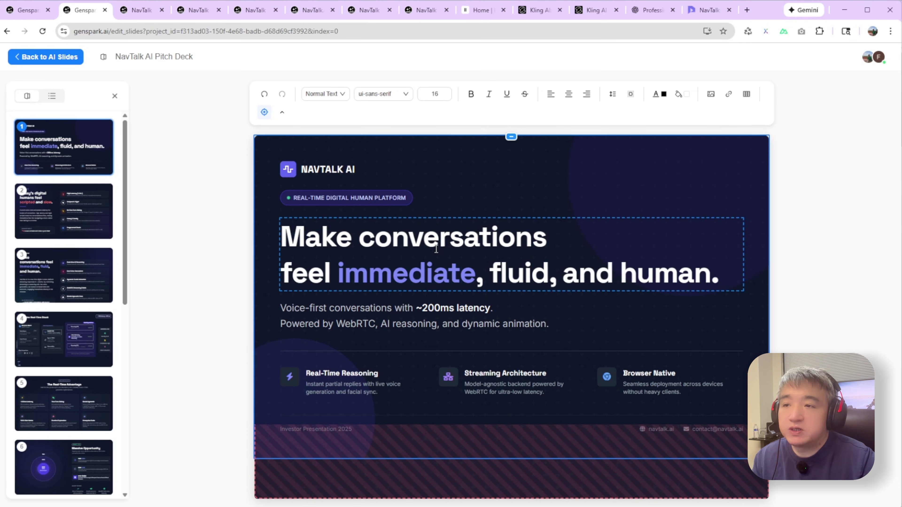
{"action": "left_click", "coordinate": [445, 248]}
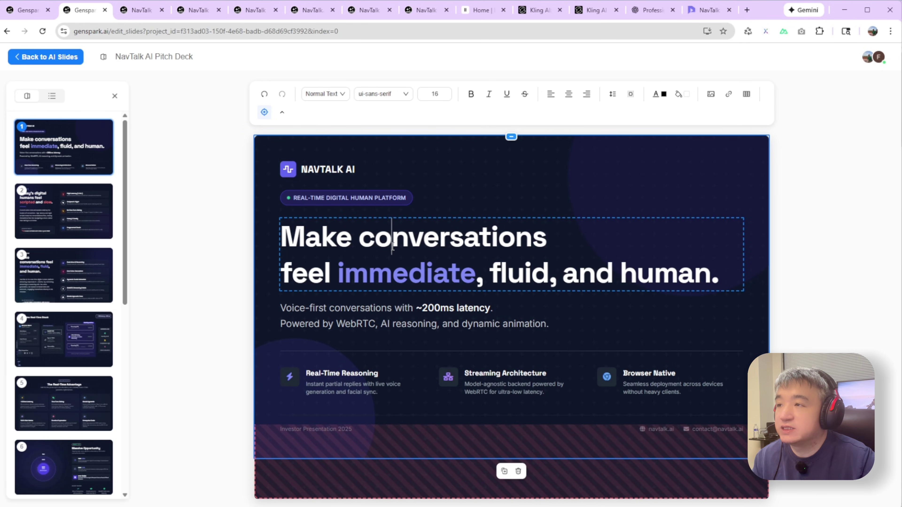
{"action": "key", "text": "alt+Left"}
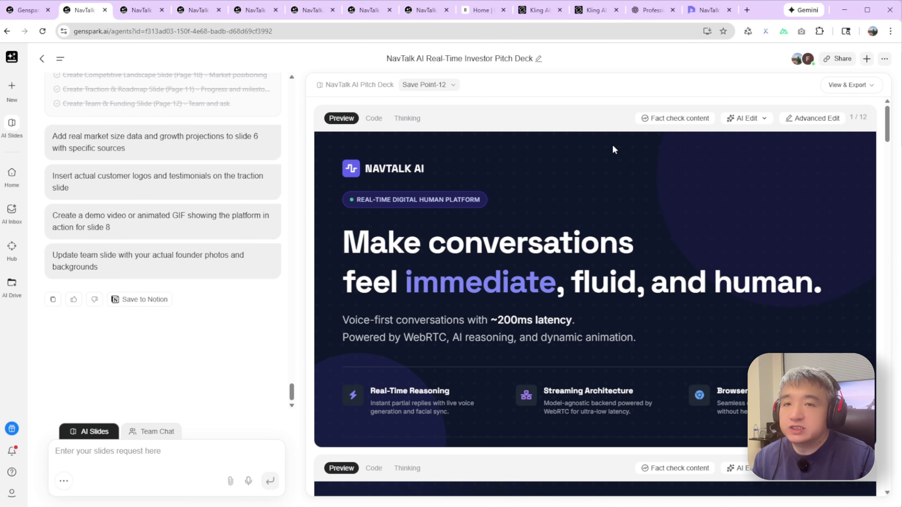
- Request a Voice Your Slides podcast narration from View & Export, briefly checking the Code tab
{"action": "left_click", "coordinate": [849, 84]}
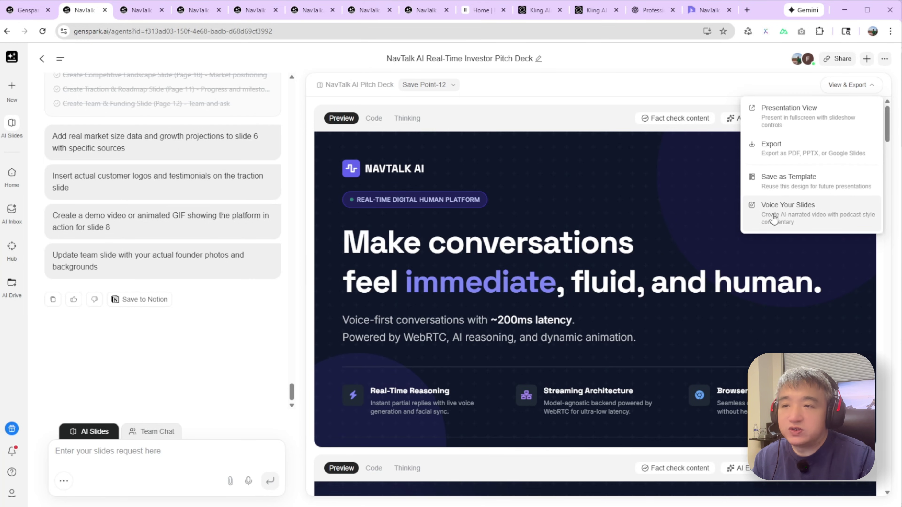
{"action": "left_click", "coordinate": [787, 214]}
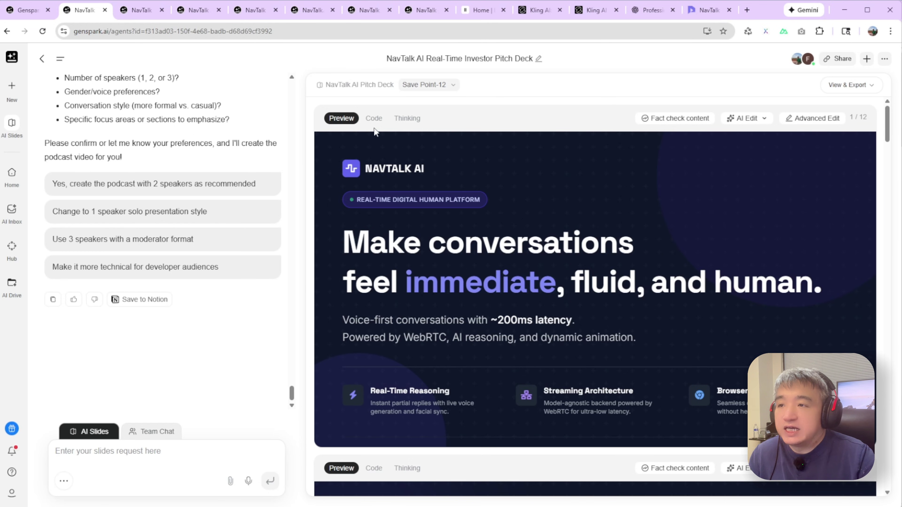
{"action": "left_click", "coordinate": [373, 118]}
{"action": "left_click", "coordinate": [341, 118]}
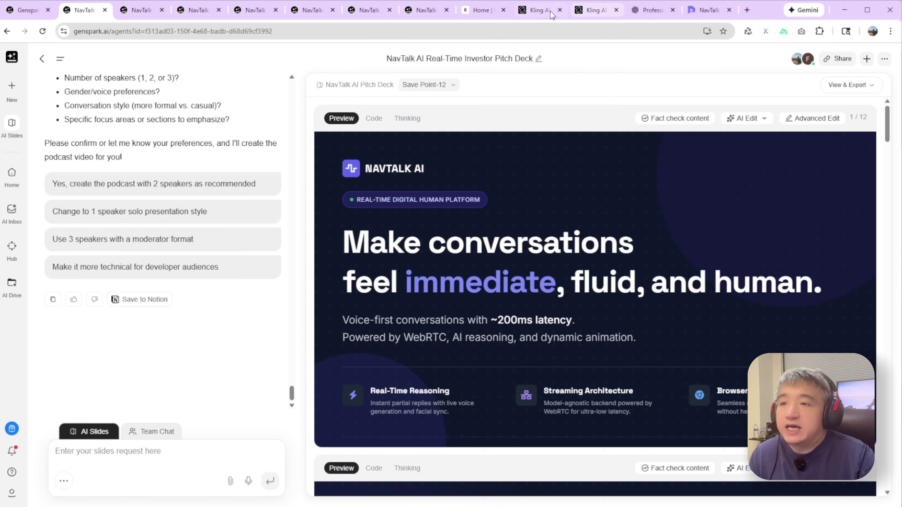
{"action": "mouse_move", "coordinate": [429, 11]}
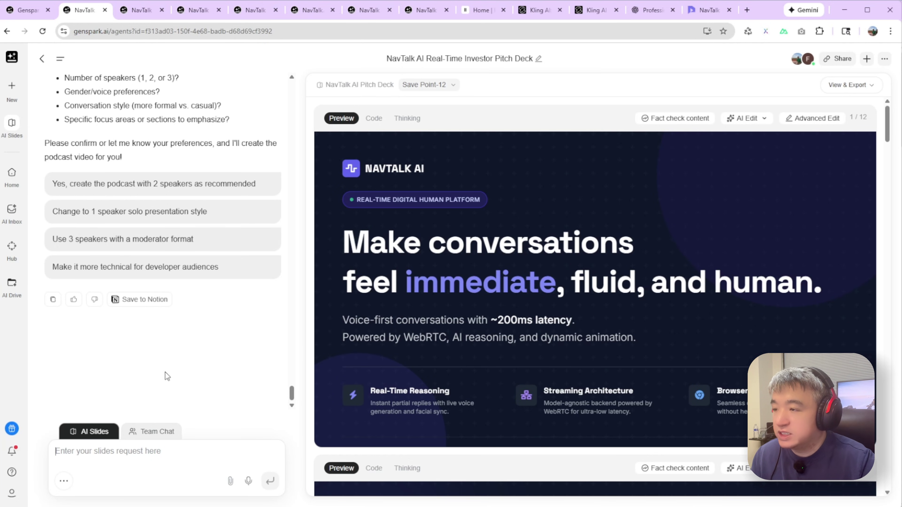
- Reply 'Yes' to confirm the two-speaker format for the investor pitch podcast
{"action": "left_click", "coordinate": [128, 451]}
{"action": "type", "text": "Yes"}
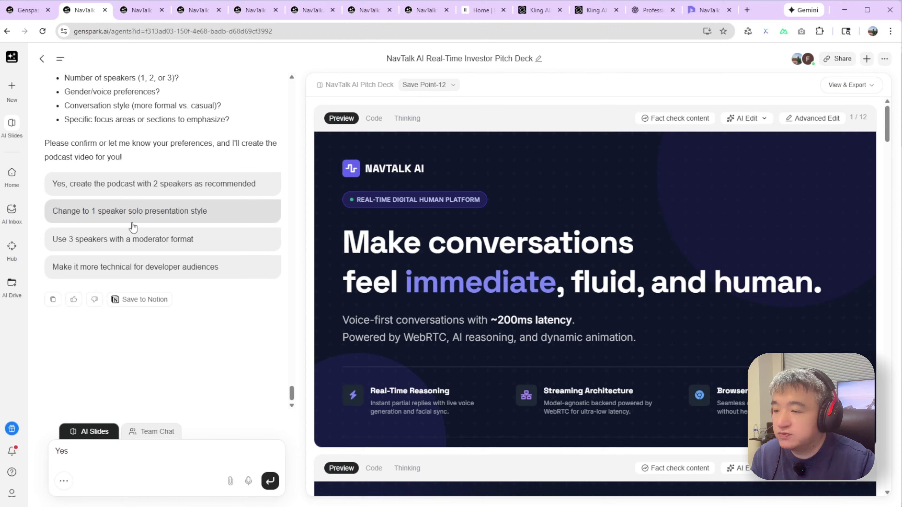
{"action": "left_click", "coordinate": [270, 481]}
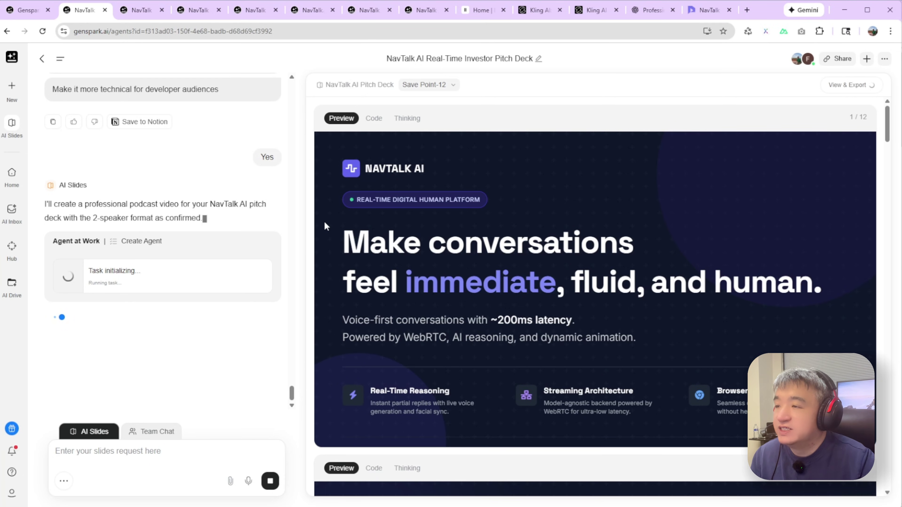
- Highlight the 2-speaker format and the 5-15 mins time estimate in the agent's reply
{"action": "left_click_drag", "start_coordinate": [86, 218], "coordinate": [134, 214]}
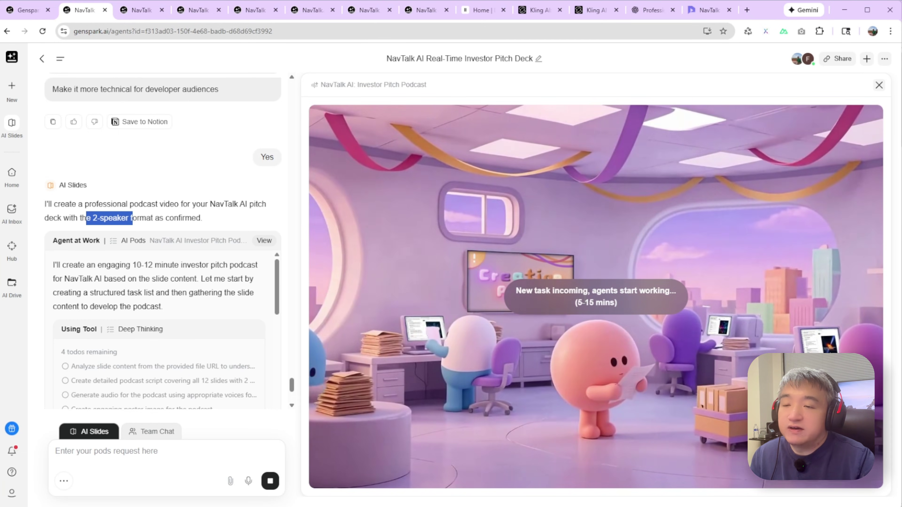
{"action": "left_click", "coordinate": [579, 302]}
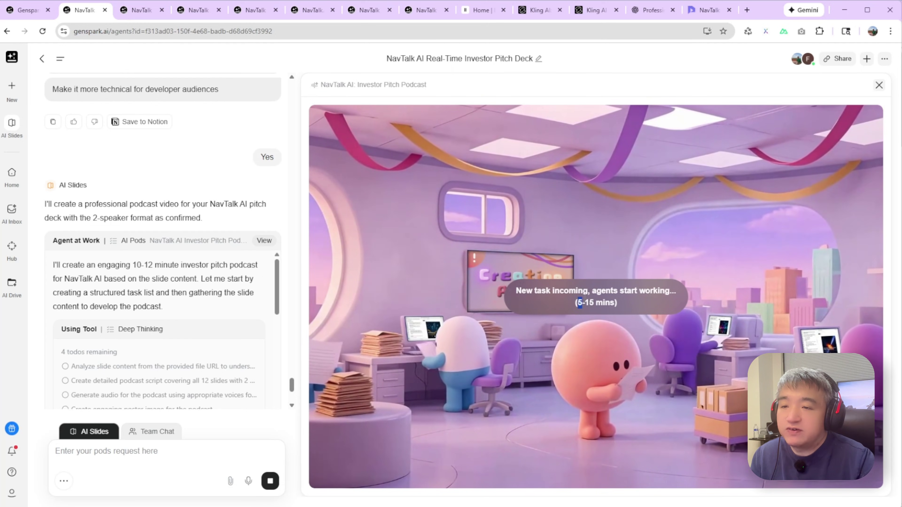
{"action": "left_click_drag", "start_coordinate": [579, 303], "coordinate": [606, 323]}
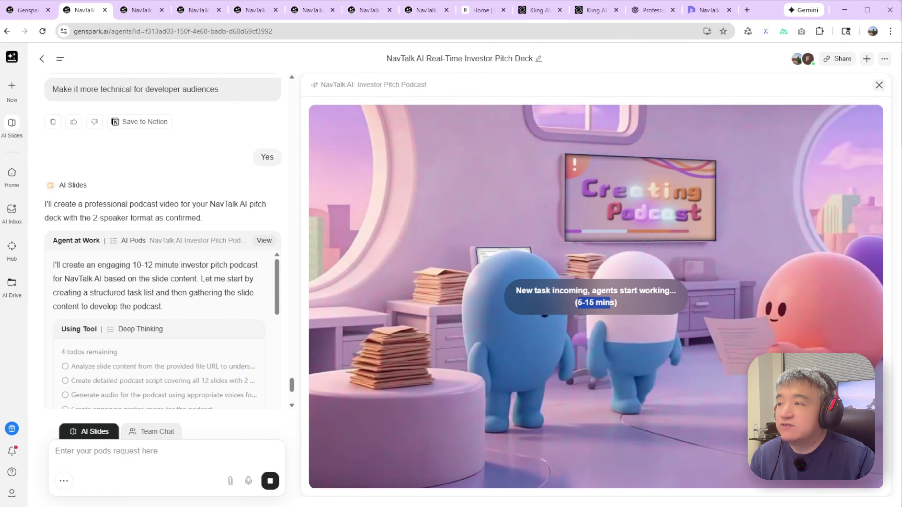
- Open the NavTalk AI Investor Podcast task from the past-task list in a new tab and switch to it
{"action": "left_click", "coordinate": [55, 65]}
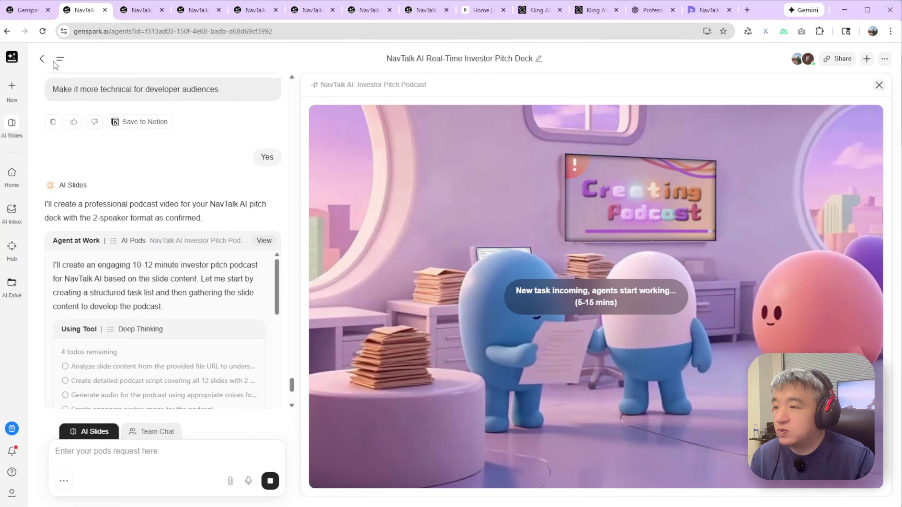
{"action": "left_click", "coordinate": [58, 61]}
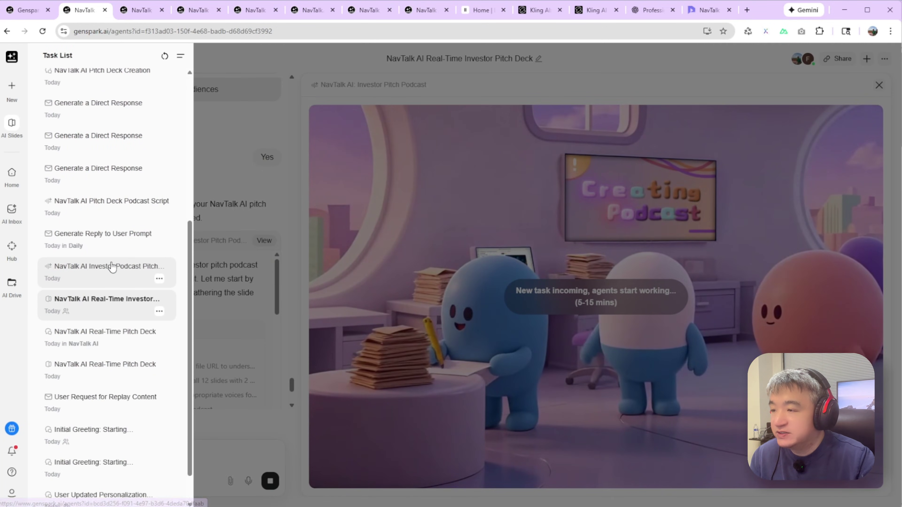
{"action": "scroll", "coordinate": [117, 273], "scroll_direction": "down", "scroll_amount": 3}
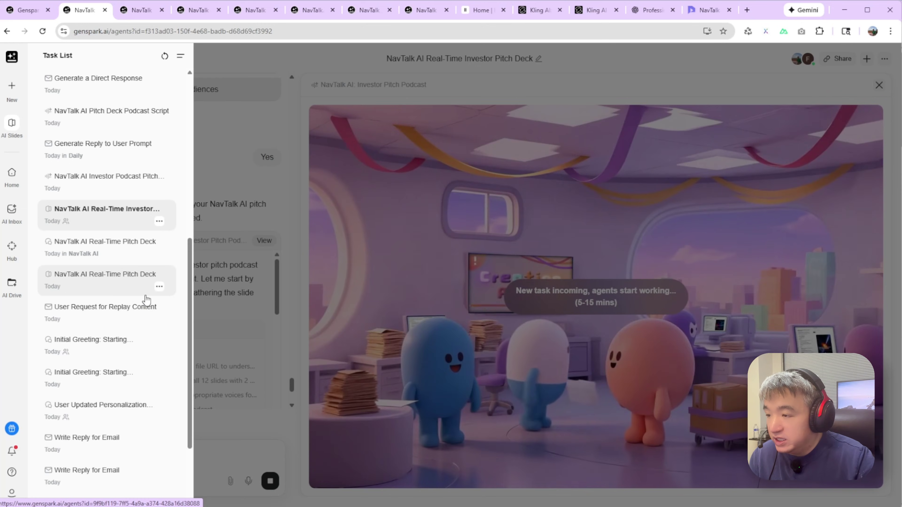
{"action": "scroll", "coordinate": [144, 302], "scroll_direction": "down", "scroll_amount": 1}
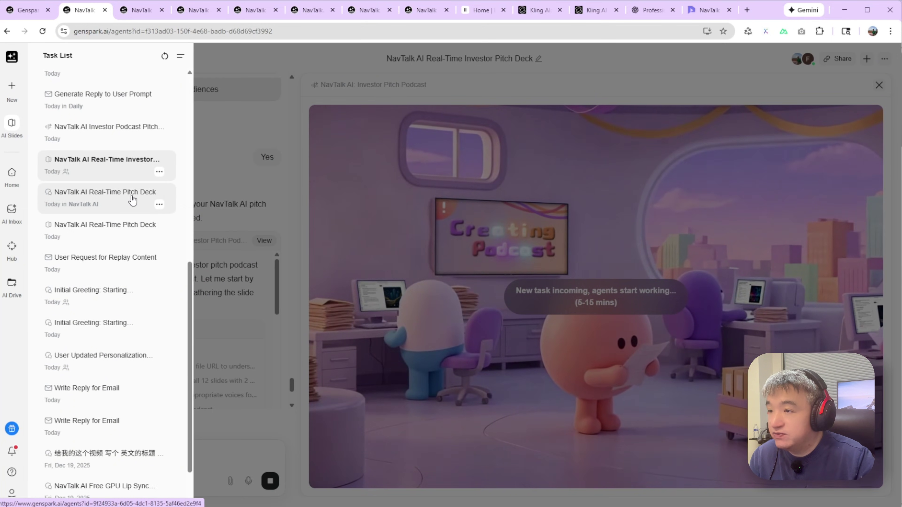
{"action": "scroll", "coordinate": [133, 201], "scroll_direction": "up", "scroll_amount": 1}
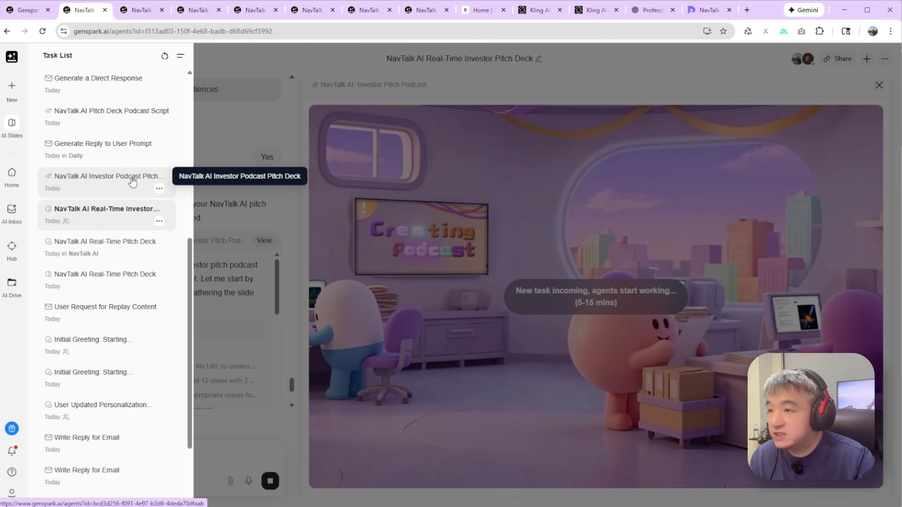
{"action": "right_click", "coordinate": [133, 181]}
{"action": "left_click", "coordinate": [161, 189]}
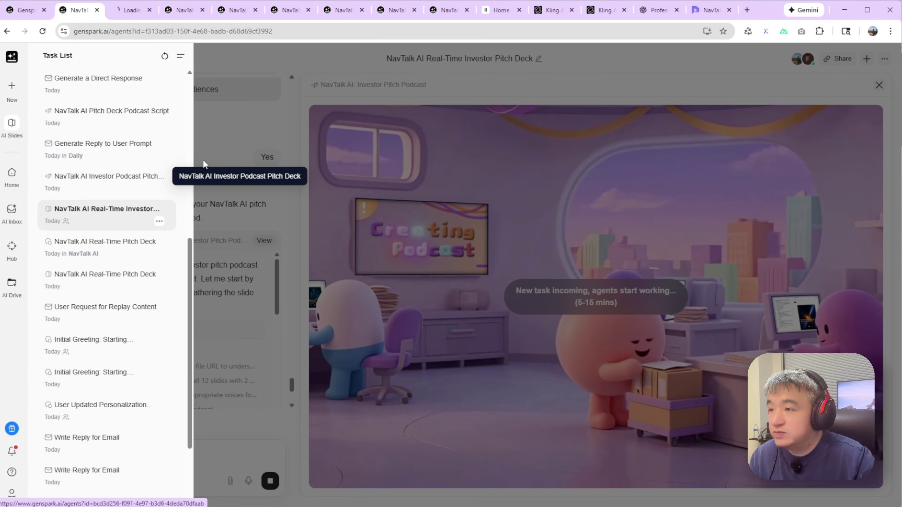
{"action": "left_click", "coordinate": [131, 10]}
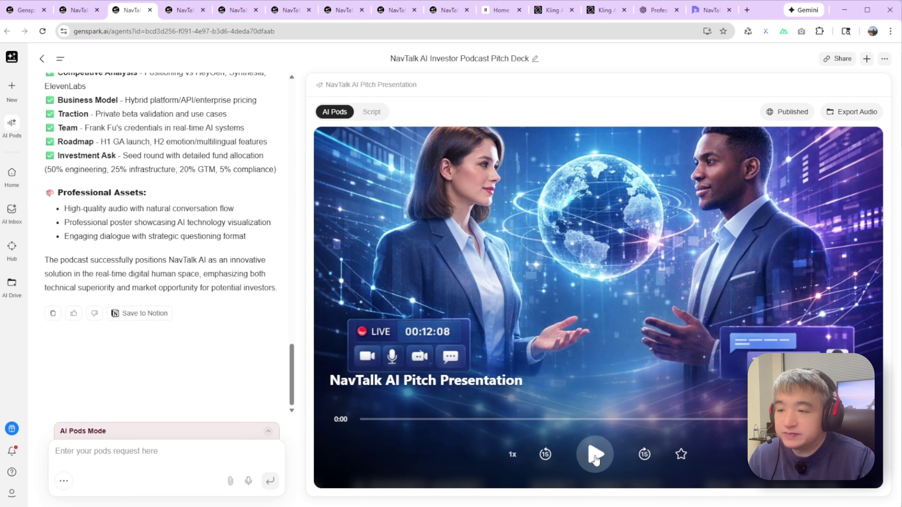
- Play the NavTalk AI Pitch Presentation podcast's opening and leave it paused at 0:30
{"action": "left_click", "coordinate": [596, 455]}
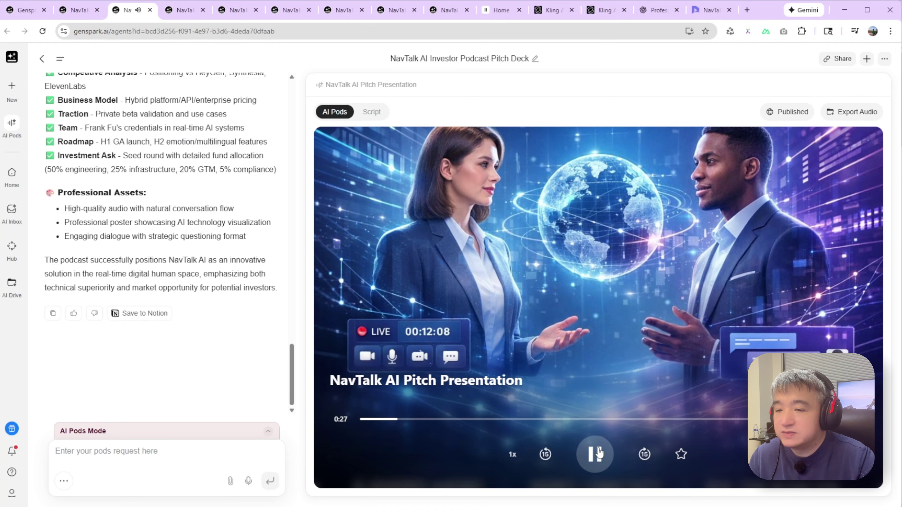
{"action": "left_click", "coordinate": [600, 458]}
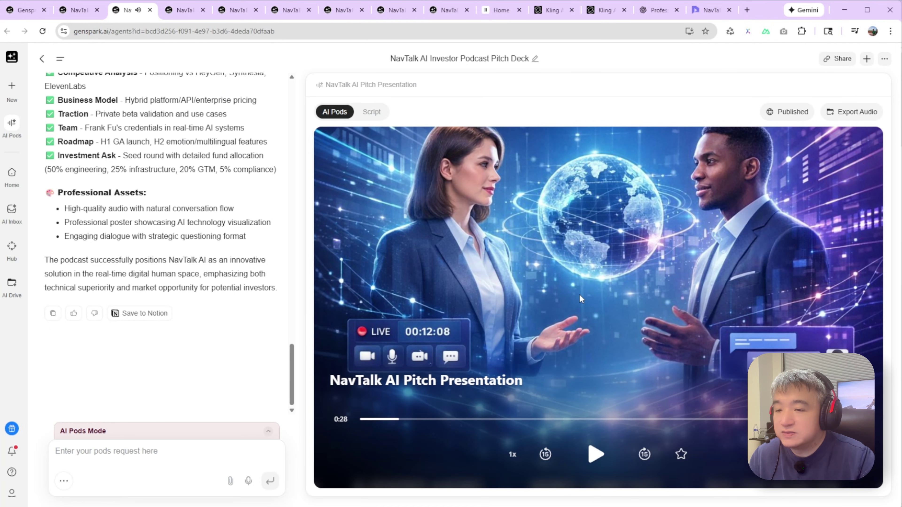
{"action": "left_click", "coordinate": [592, 457]}
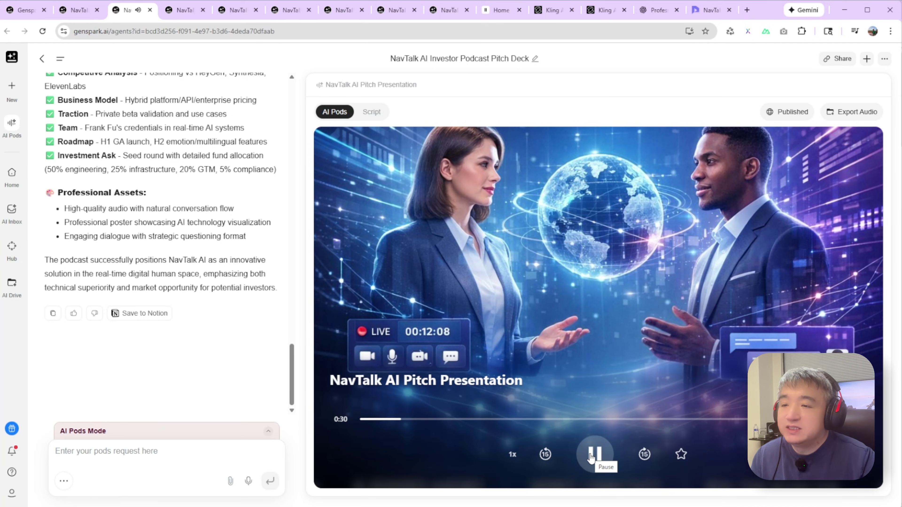
{"action": "left_click", "coordinate": [590, 458]}
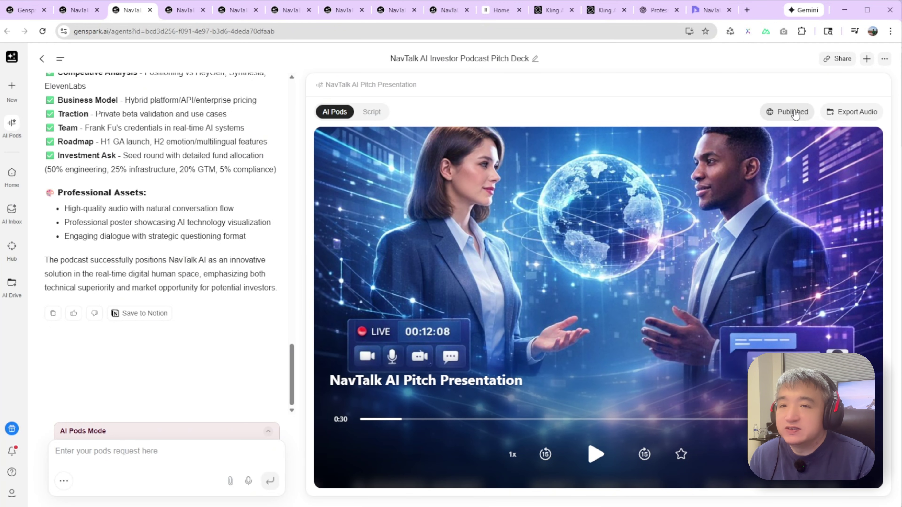
- Unpublish the NavTalk AI Pitch Presentation podcast so it is no longer shared
{"action": "left_click", "coordinate": [793, 112]}
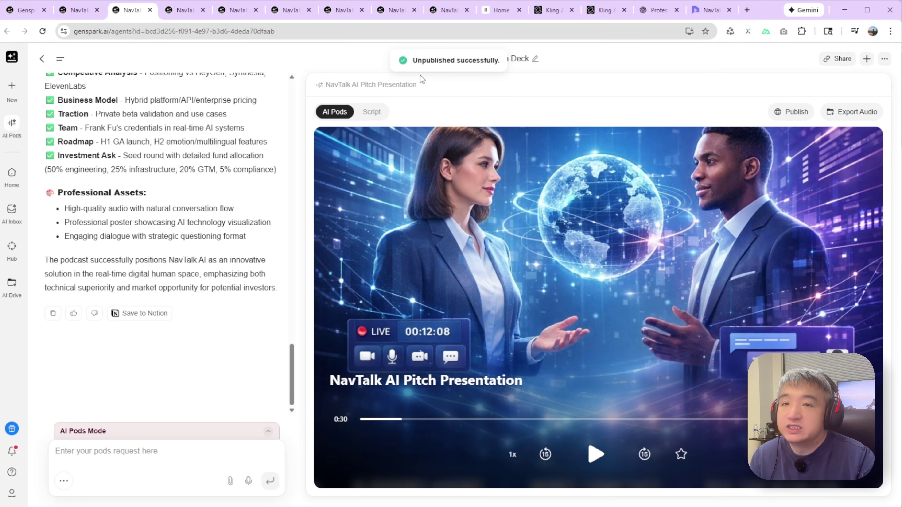
{"action": "mouse_move", "coordinate": [794, 114]}
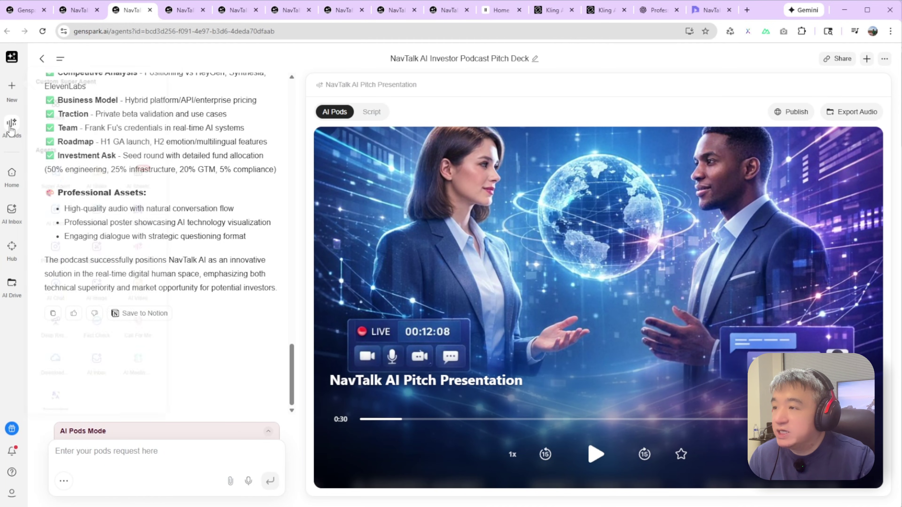
- Look over the Agents flyout, then bring up the Kling AI membership plans tab
{"action": "mouse_move", "coordinate": [13, 94]}
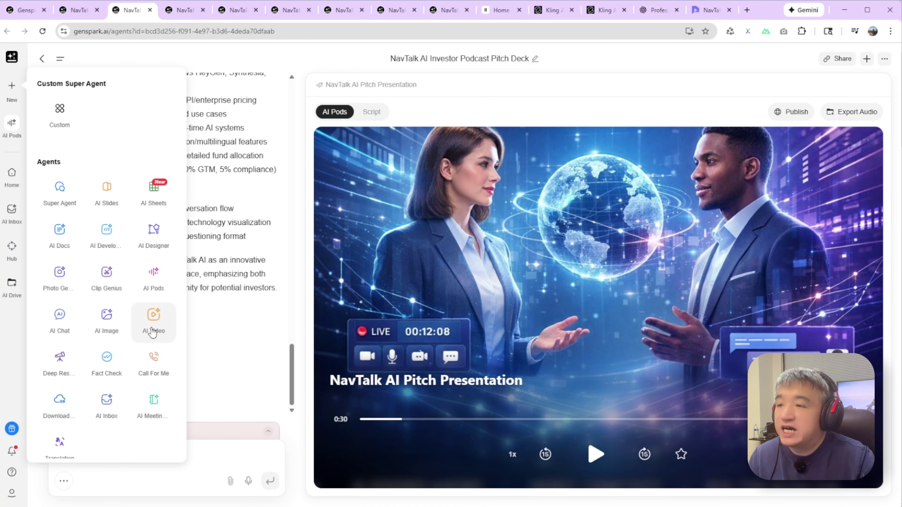
{"action": "left_click", "coordinate": [604, 10]}
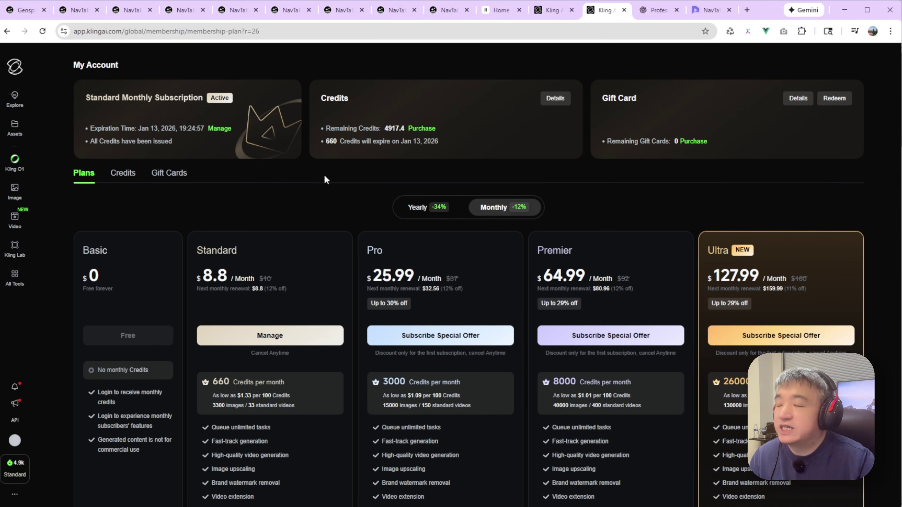
- Return to the Genspark NavTalk tab where the investor podcast is generating
{"action": "left_click", "coordinate": [73, 10]}
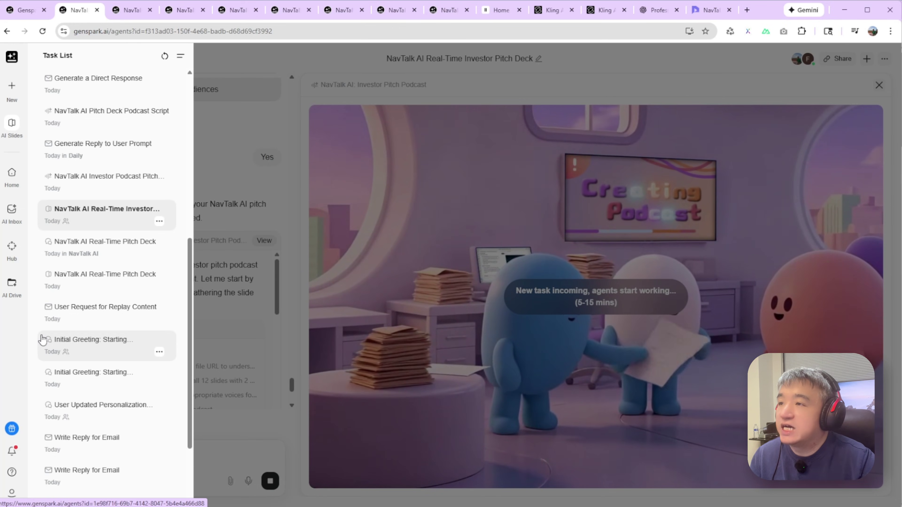
- Dismiss the Task List drawer so the deck chat with the podcast plan is visible
{"action": "left_click", "coordinate": [229, 62]}
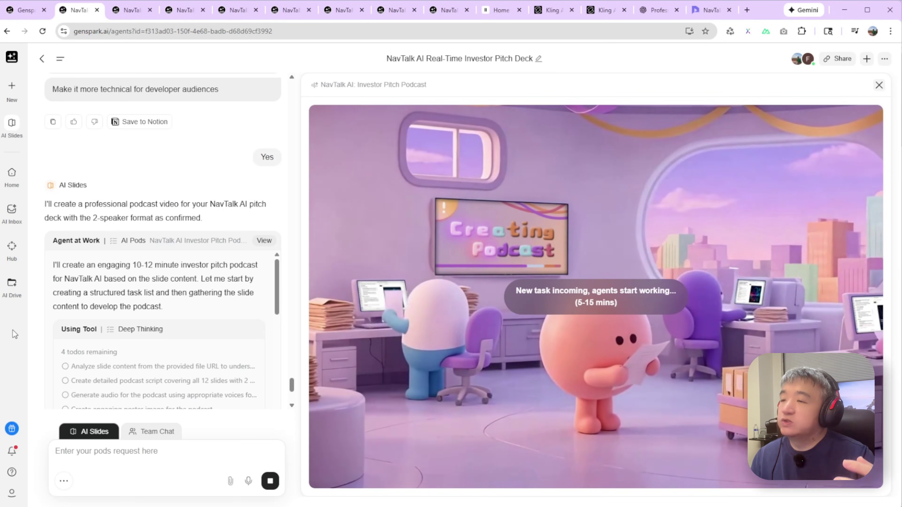